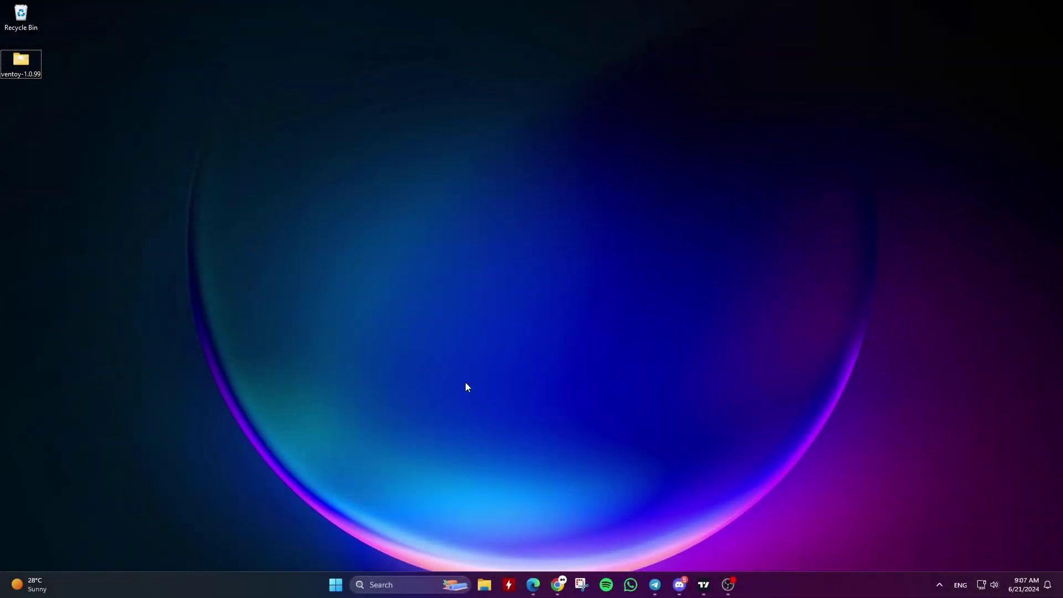
Open the ventoy-1.0.99 desktop folder and launch Ventoy2Disk.exe
double_click(30, 65)
left_click(570, 206)
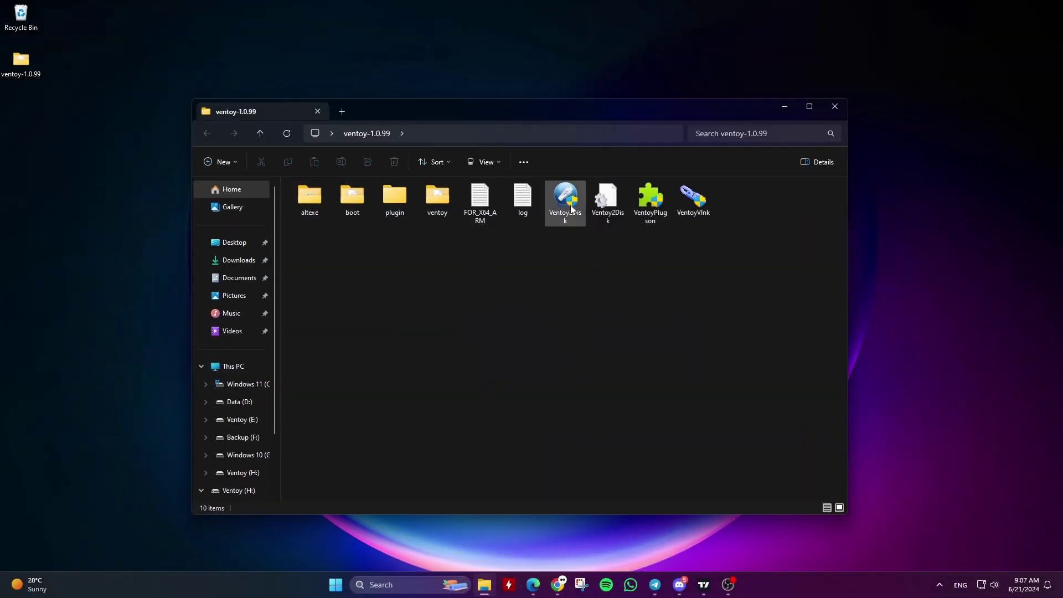
double_click(571, 208)
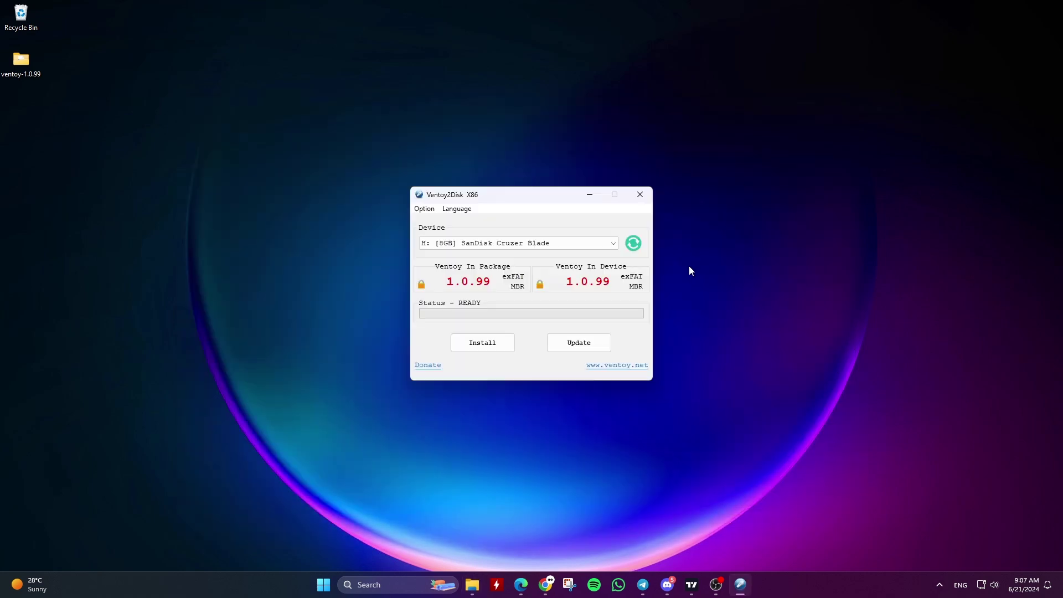
Clear Ventoy from the 8GB SanDisk Cruzer Blade, confirming both data-loss warnings
left_click(490, 246)
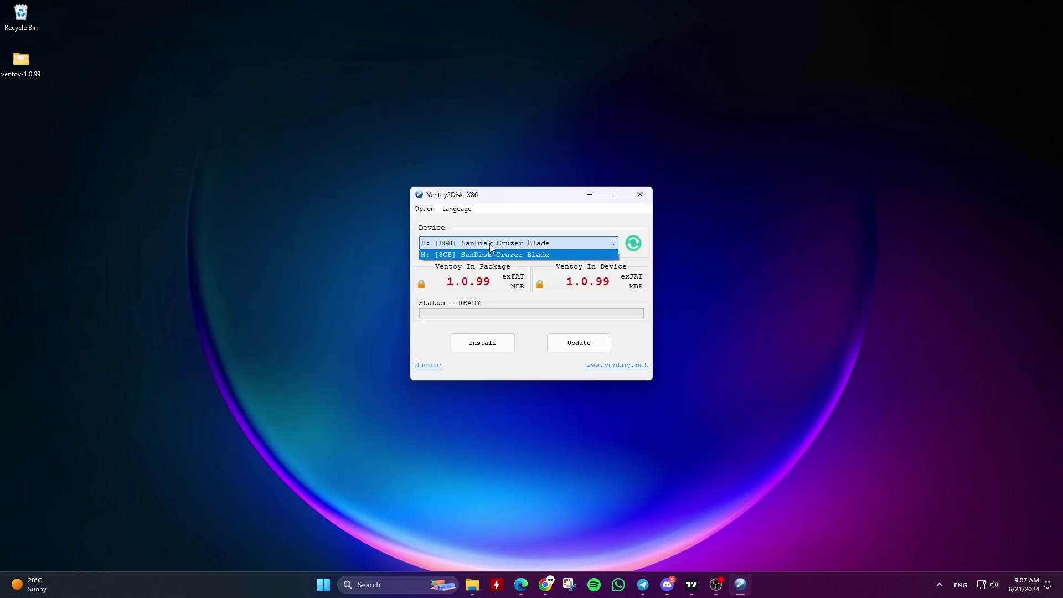
left_click(455, 259)
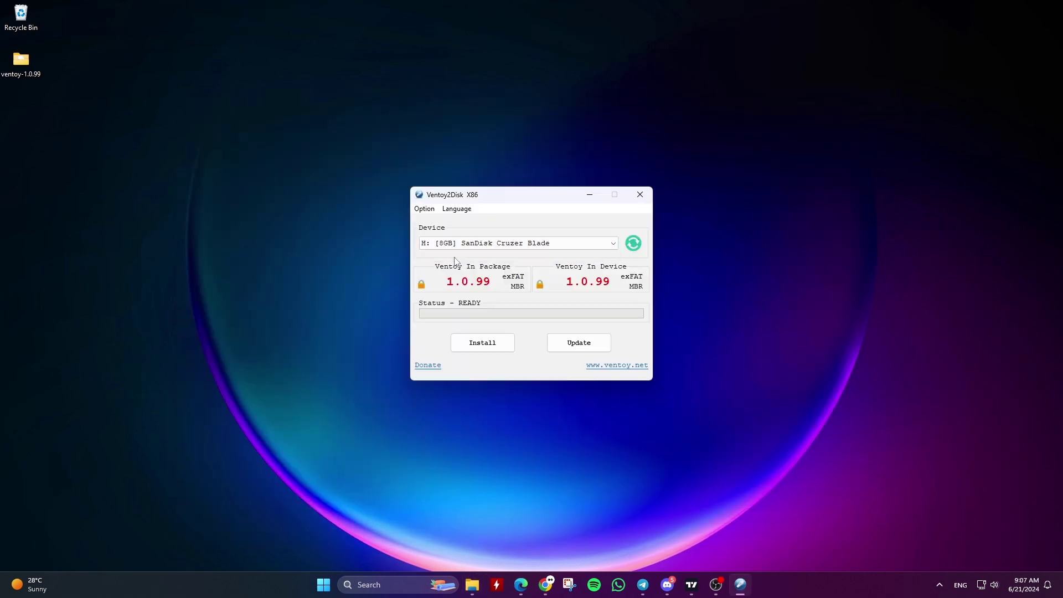
left_click(422, 210)
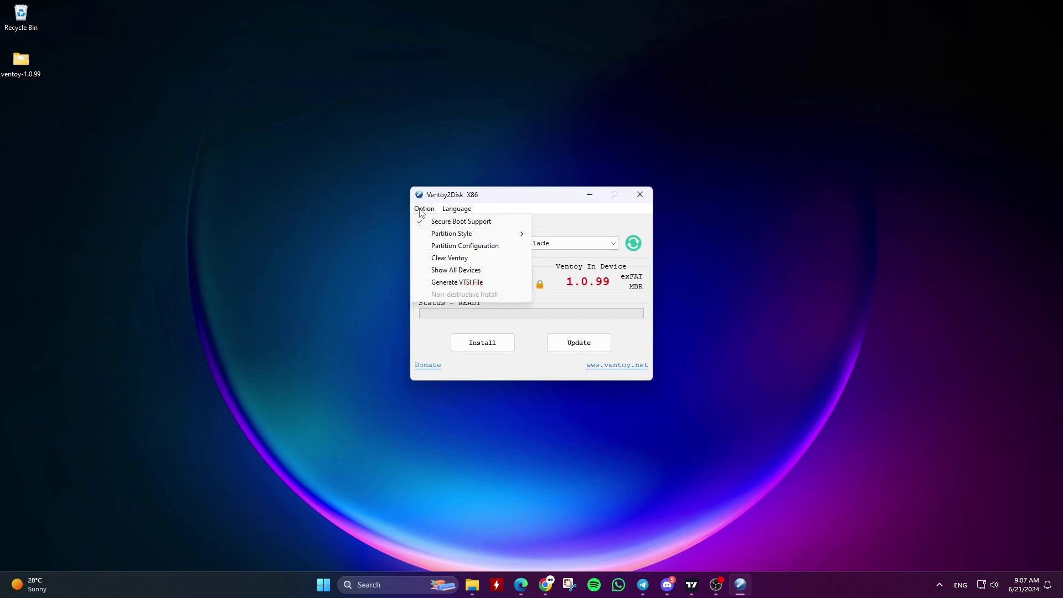
left_click(446, 259)
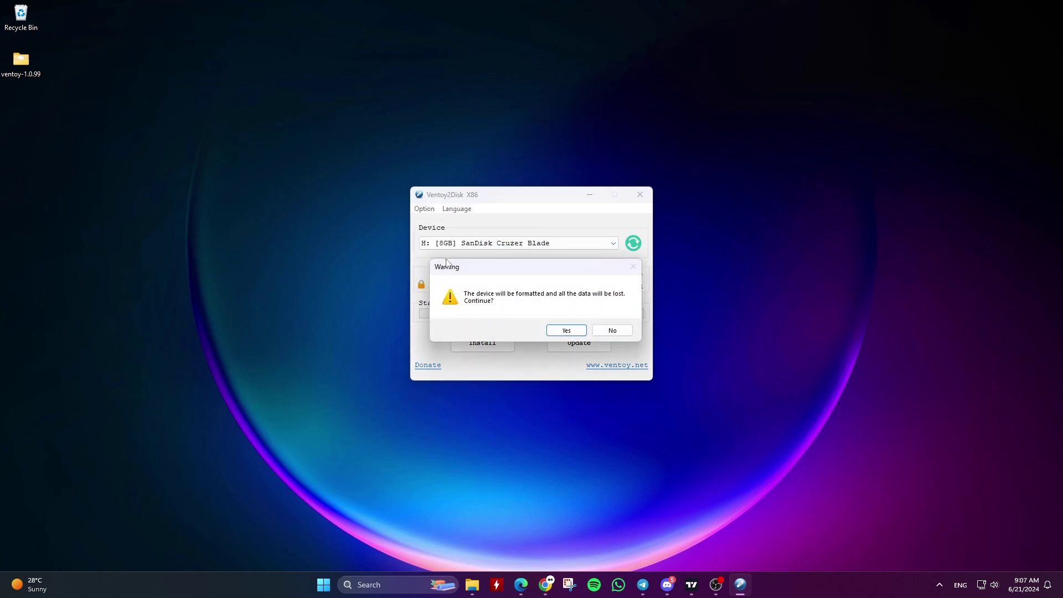
left_click(565, 333)
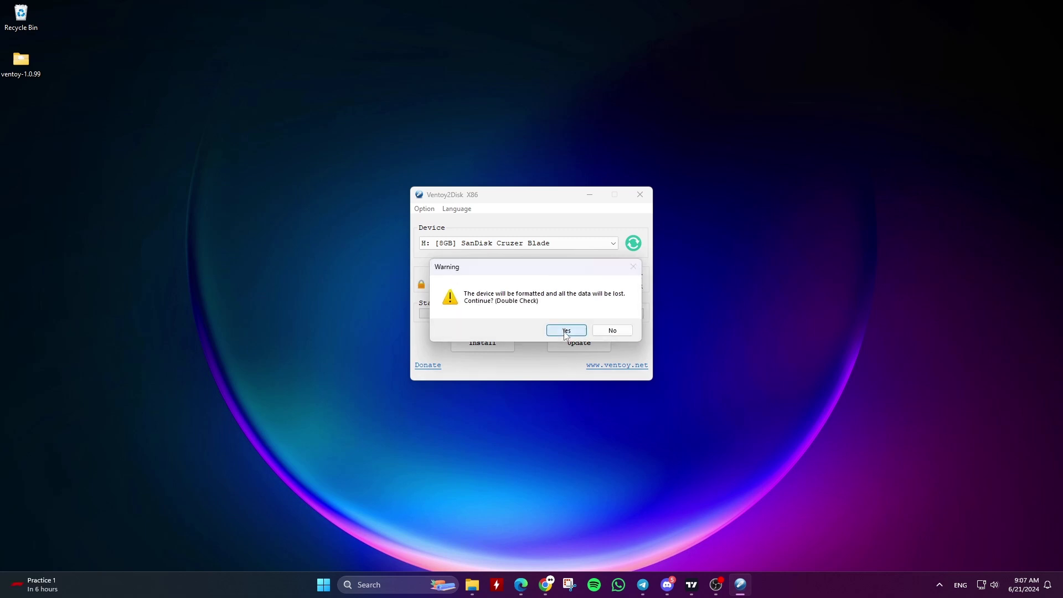
left_click(566, 331)
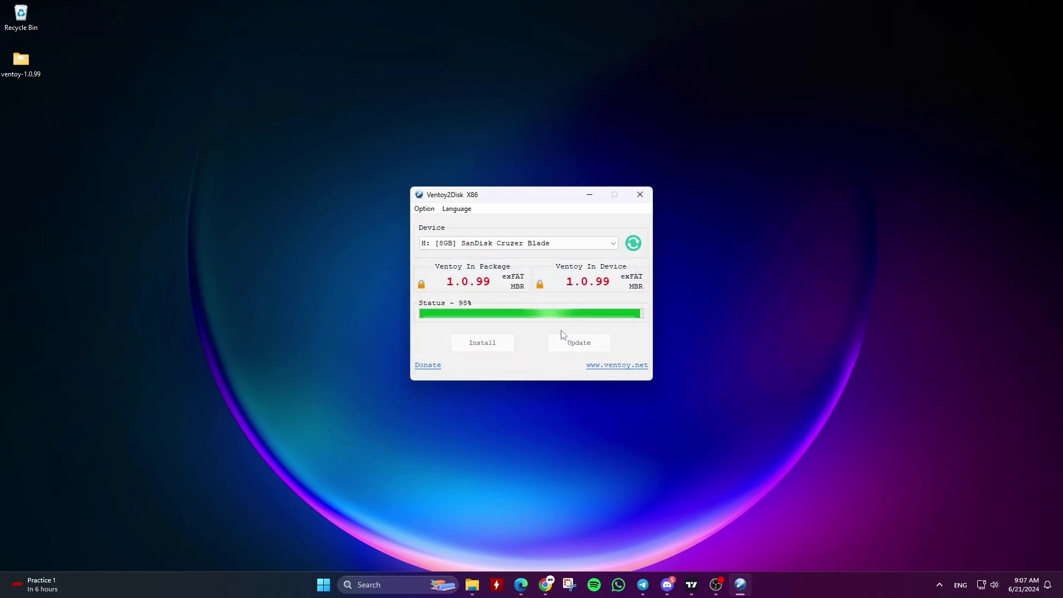
left_click(610, 330)
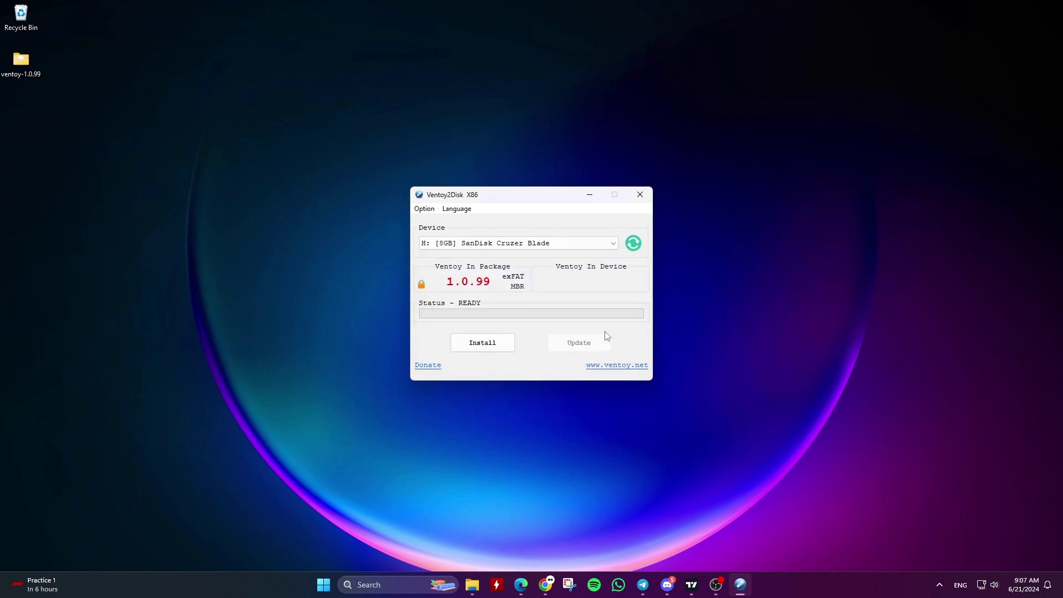
Close Ventoy2Disk and open USB drive H: from This PC in File Explorer
left_click(638, 198)
left_click(484, 585)
left_click(233, 366)
double_click(643, 241)
Format drive H: as FAT32 (7.45 GB) until Format Complete is reported
left_click(548, 301)
left_click(305, 373)
left_click(554, 292)
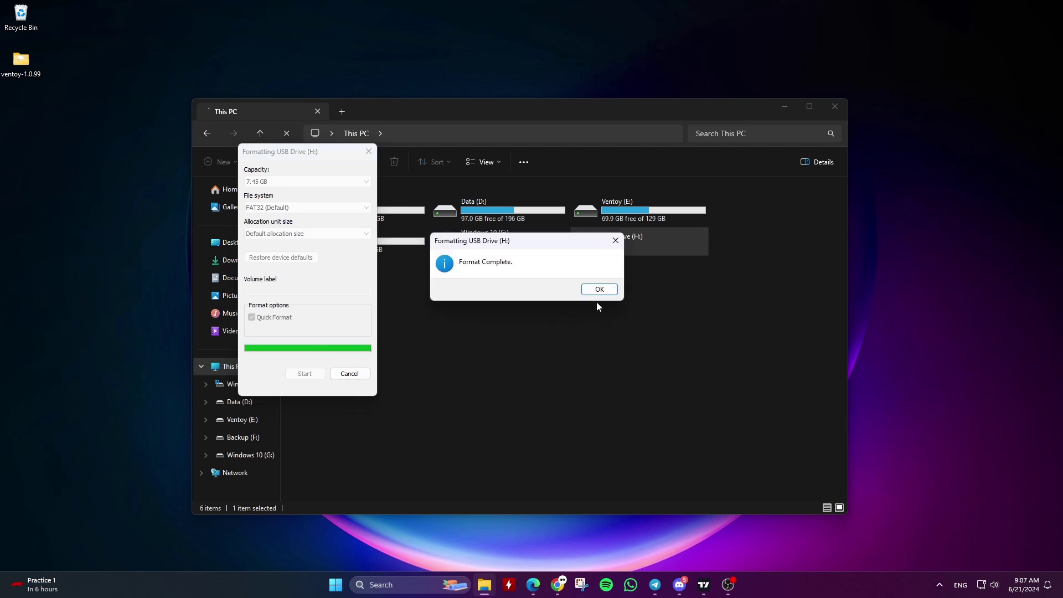
left_click(593, 288)
left_click(349, 373)
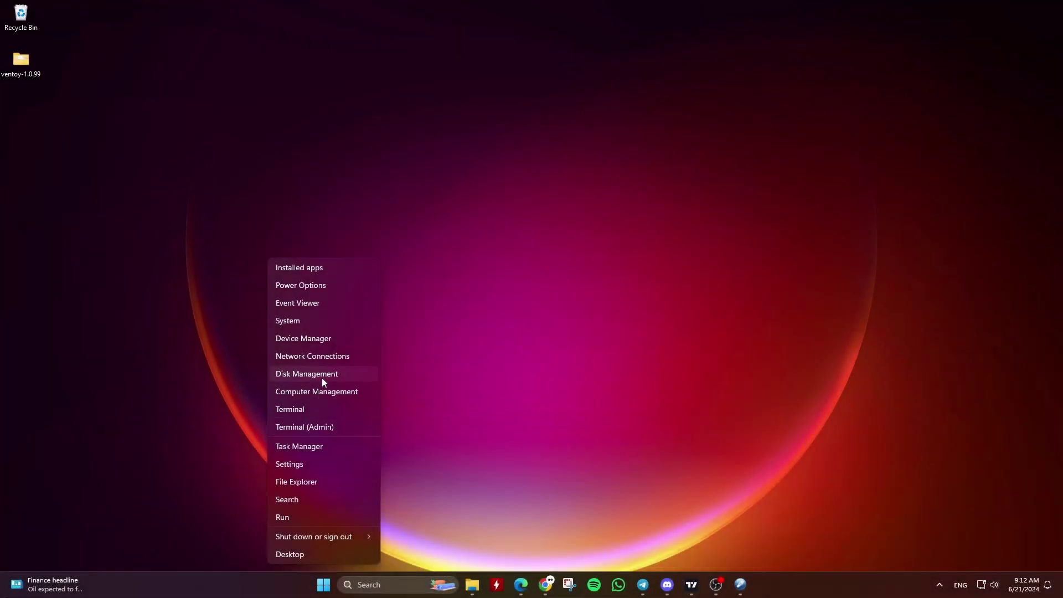
In Disk Management, inspect Disk 2's Ventoy (H:), VTOYEFI and (I:) partitions, then minimize it
left_click(321, 374)
left_click_drag(330, 65, 592, 127)
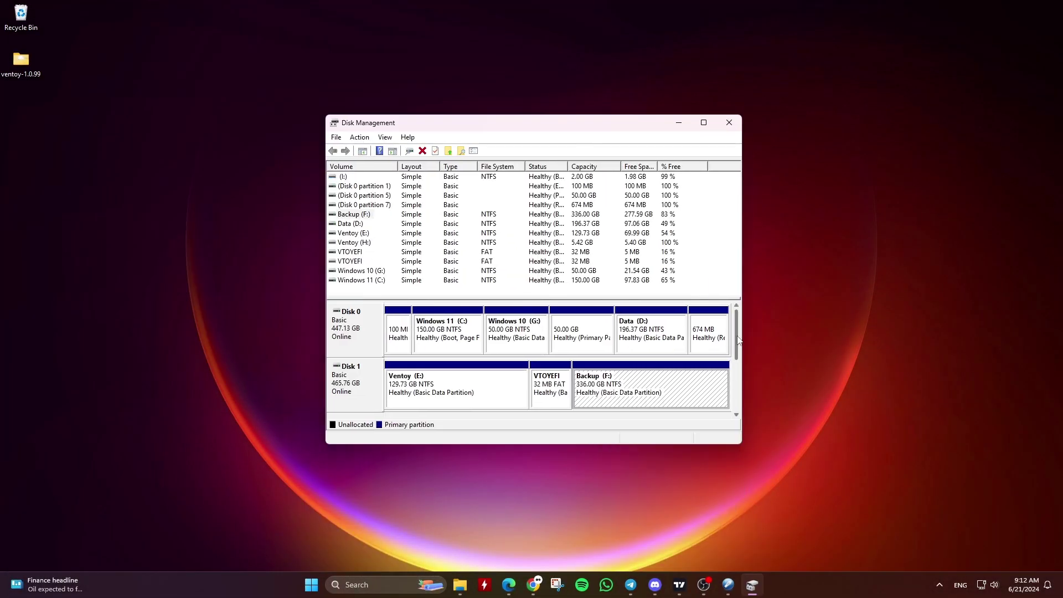
scroll(599, 388, "down", 3)
right_click(517, 394)
right_click(427, 327)
right_click(505, 347)
key("Escape")
left_click(679, 123)
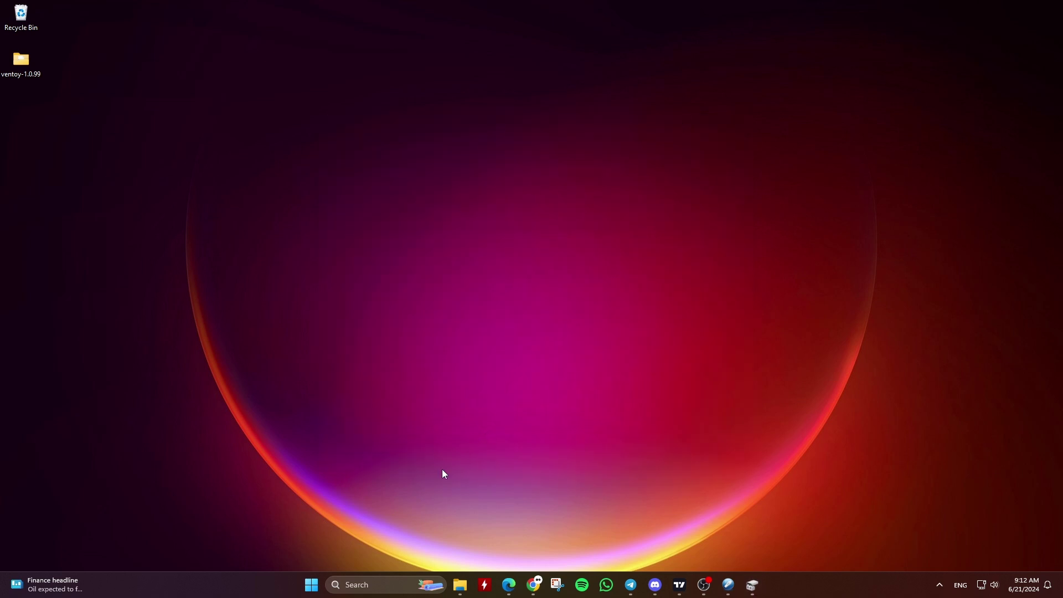
Start DiskPart in an administrator Terminal
right_click(313, 583)
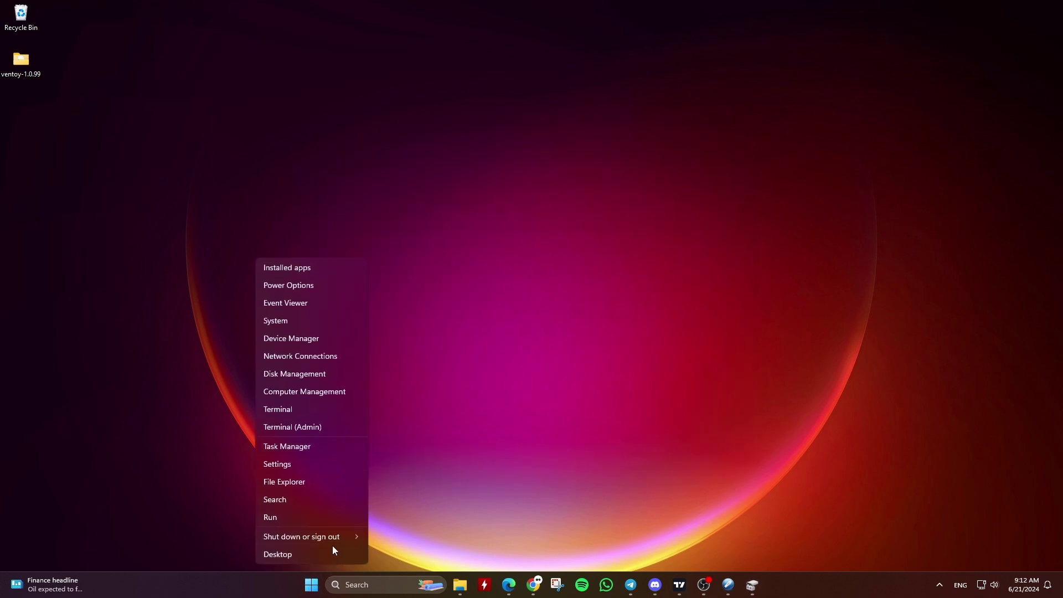
left_click(319, 427)
type("diska")
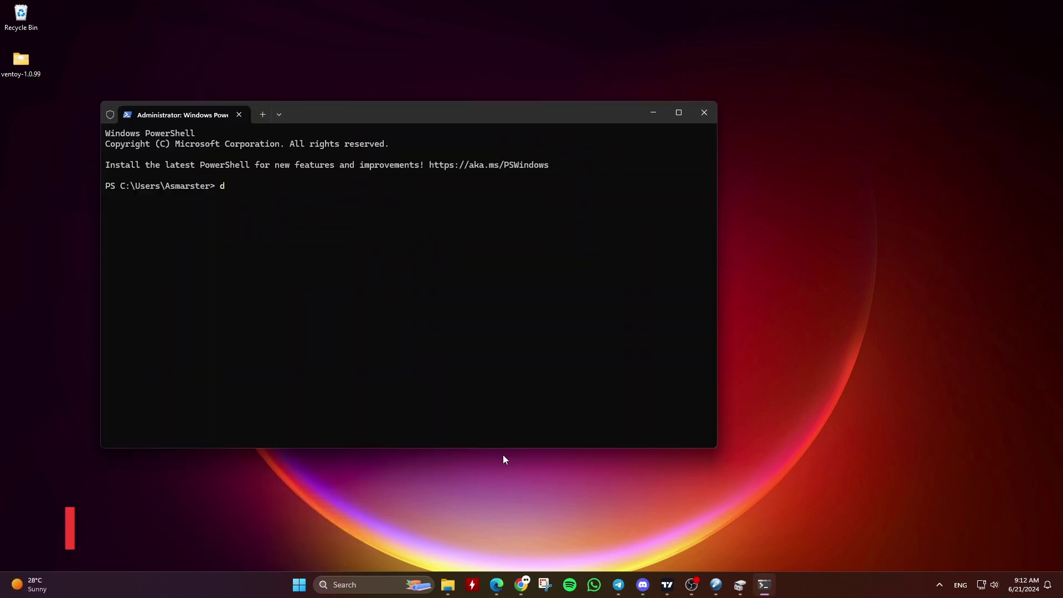
key("BackSpace")
type("part")
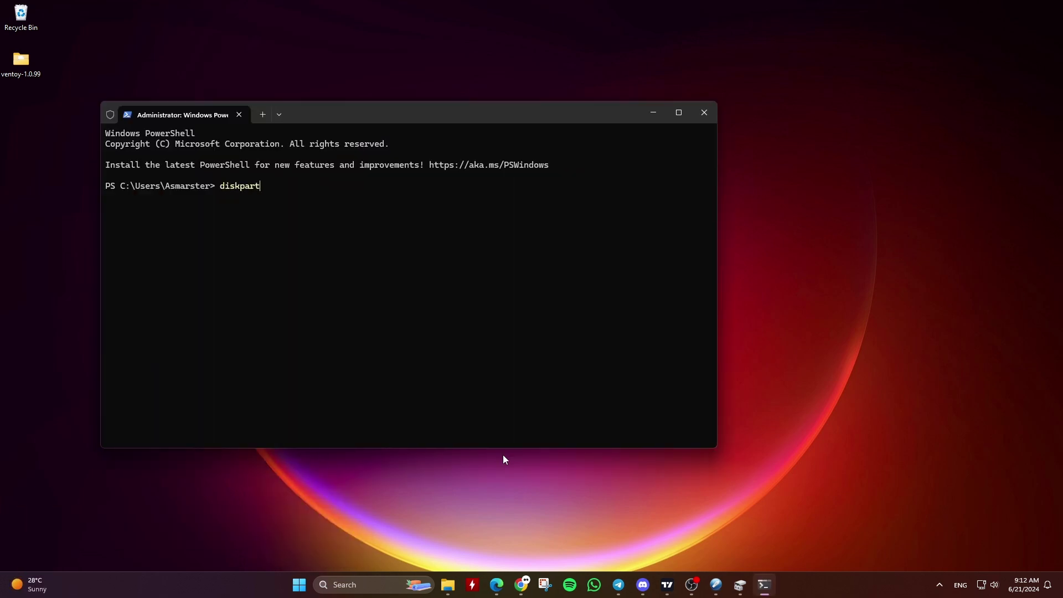
key("Return")
left_click_drag(398, 113, 531, 117)
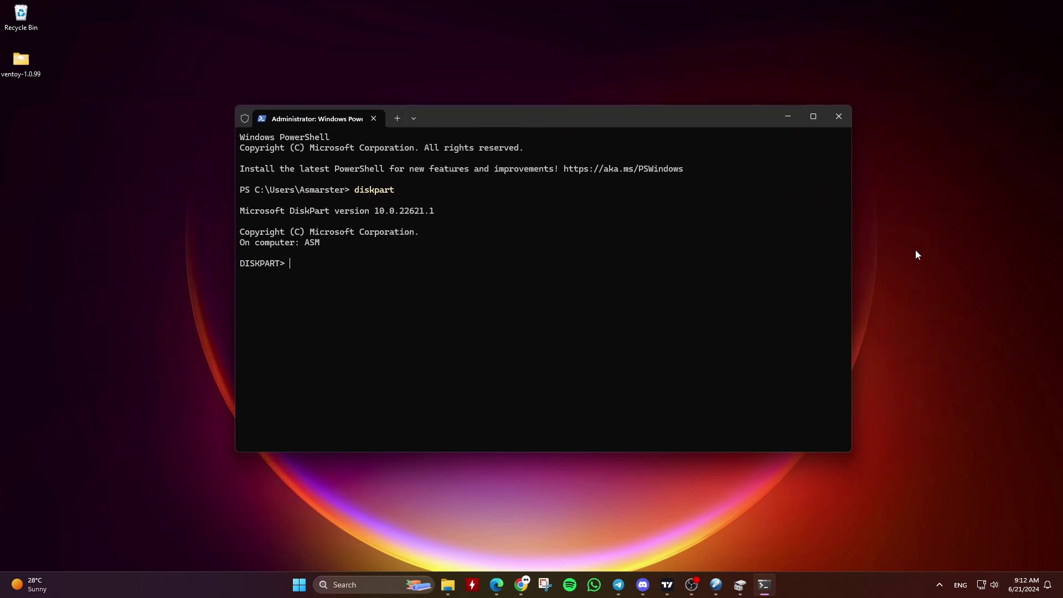
List disks, select Disk 2 (7633 MB) and clean it, then close the terminal
type("list disk")
key("Return")
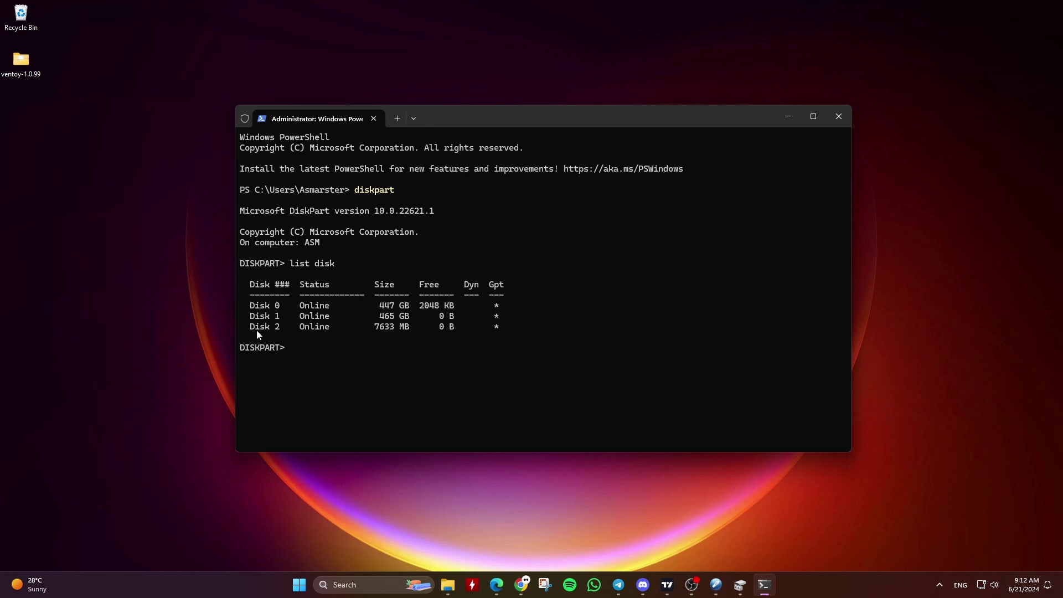
type("sel disk 2")
key("Return")
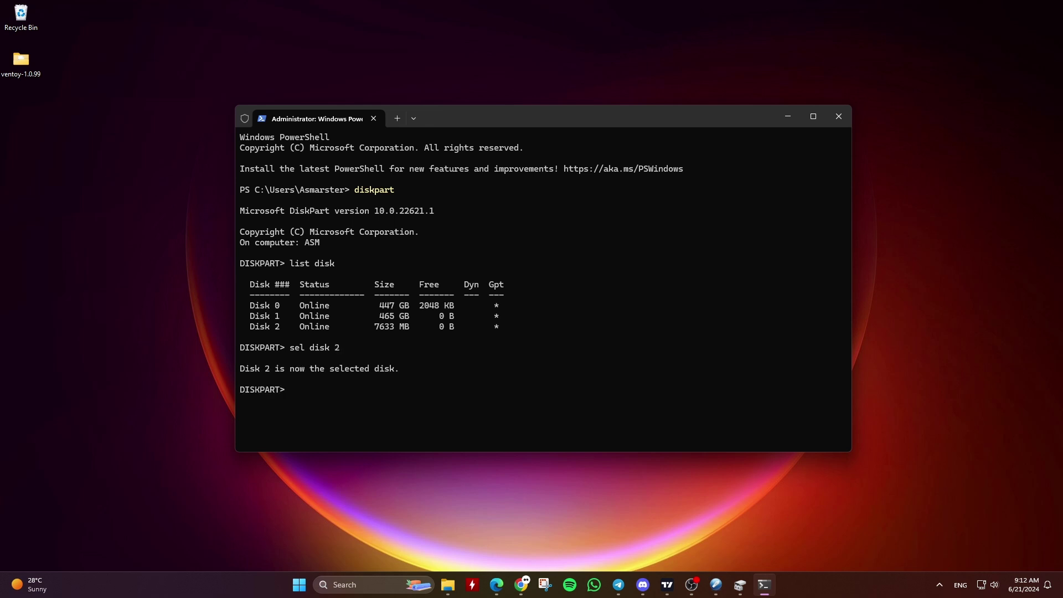
type("clean")
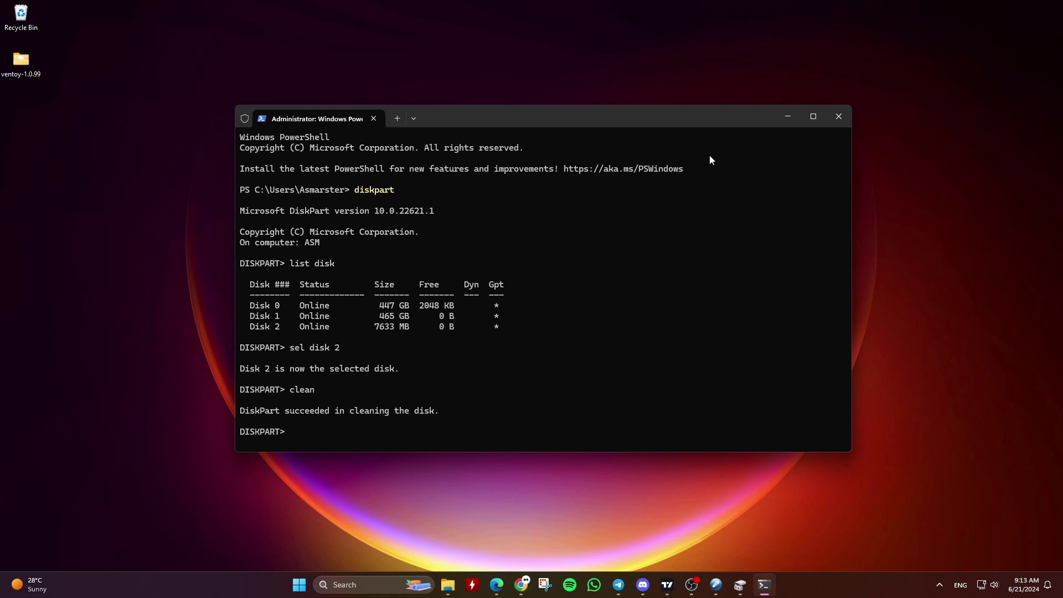
key("alt+F4")
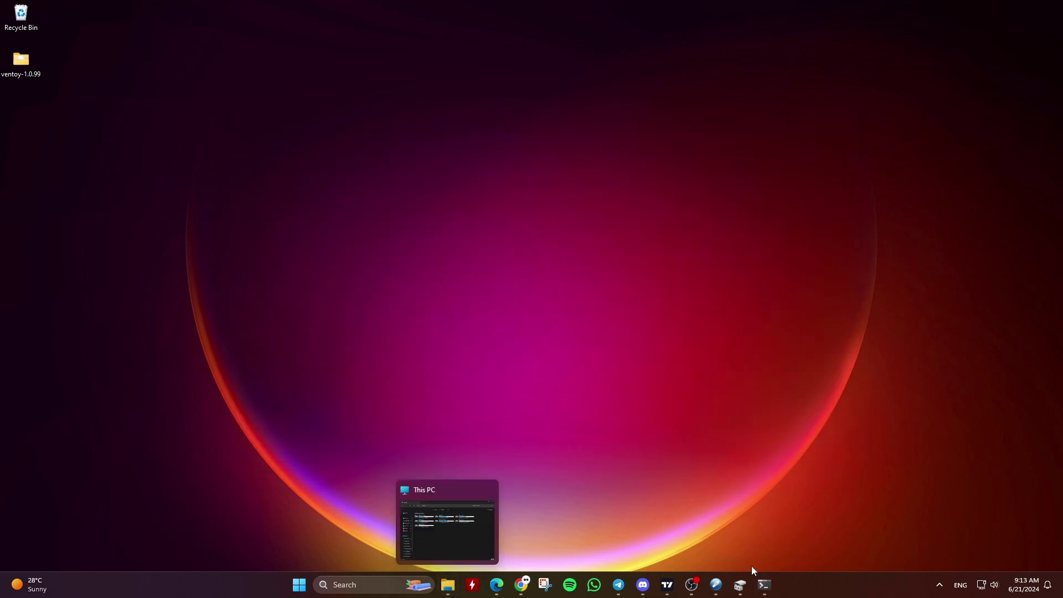
Create a full-size simple volume on Disk 2's unallocated space with letter H and no label
left_click(741, 584)
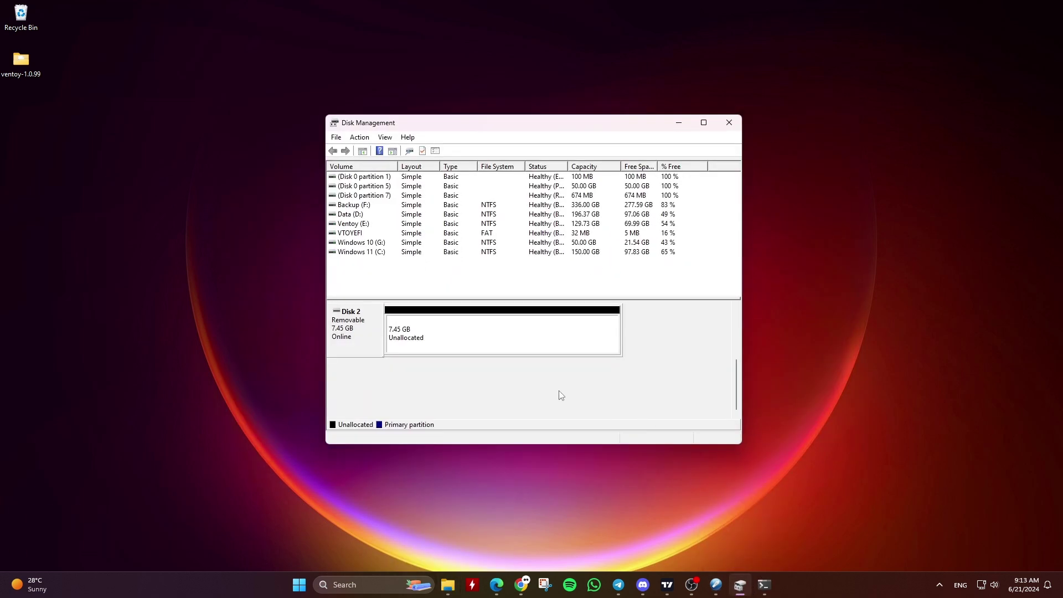
left_click_drag(737, 387, 738, 355)
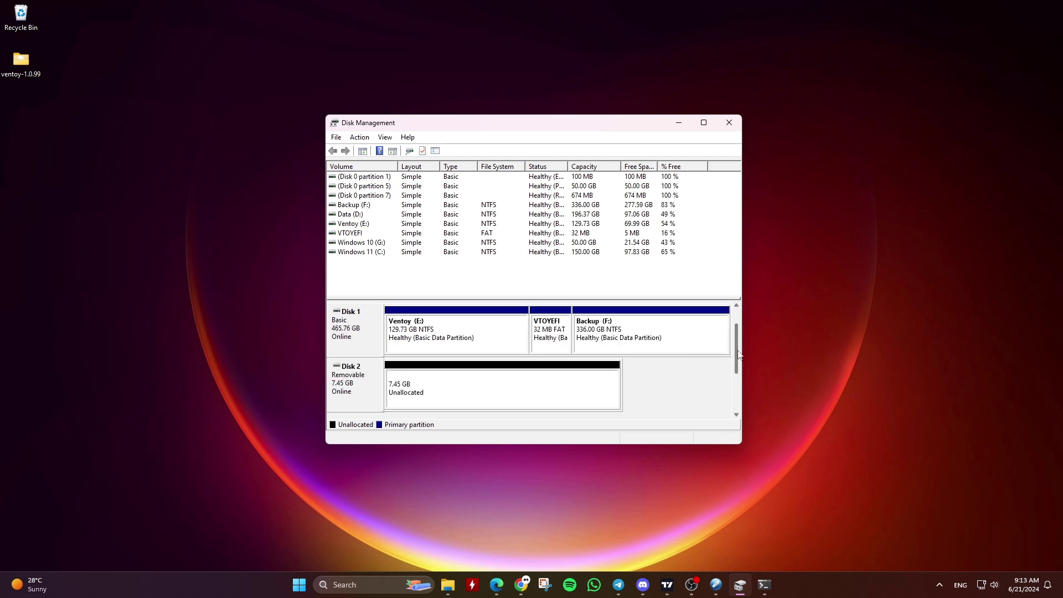
left_click(443, 393)
right_click(443, 393)
left_click(476, 395)
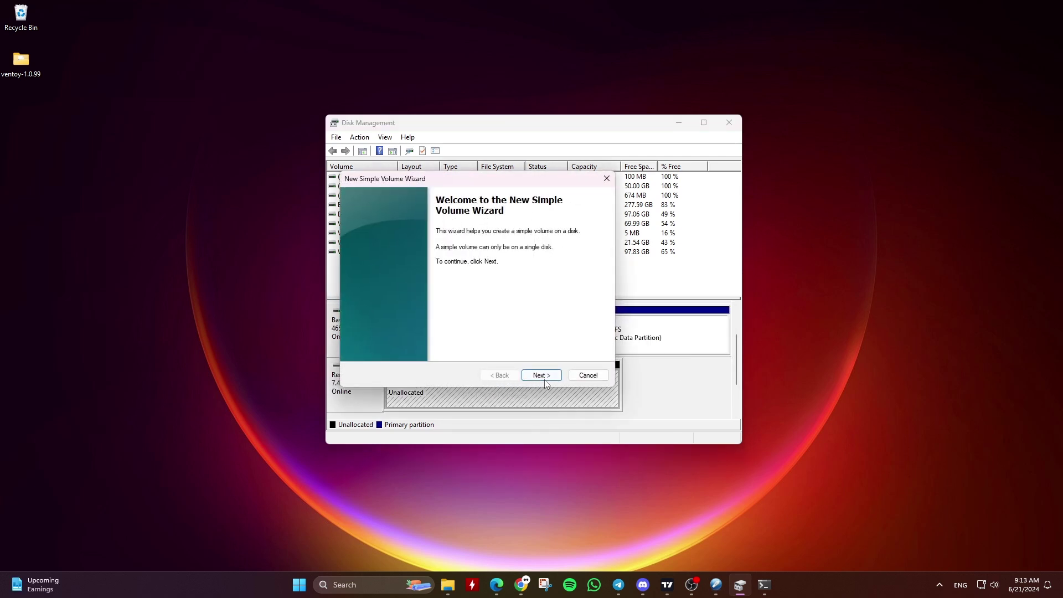
left_click(541, 377)
left_click(542, 376)
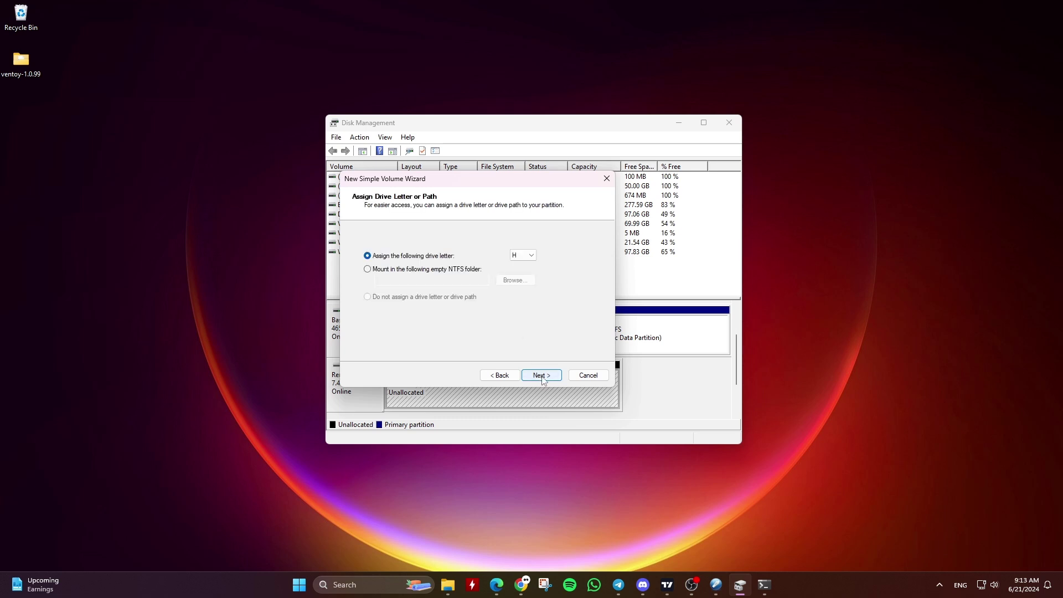
left_click(541, 375)
left_click_drag(501, 310, 463, 310)
key("BackSpace")
left_click(542, 375)
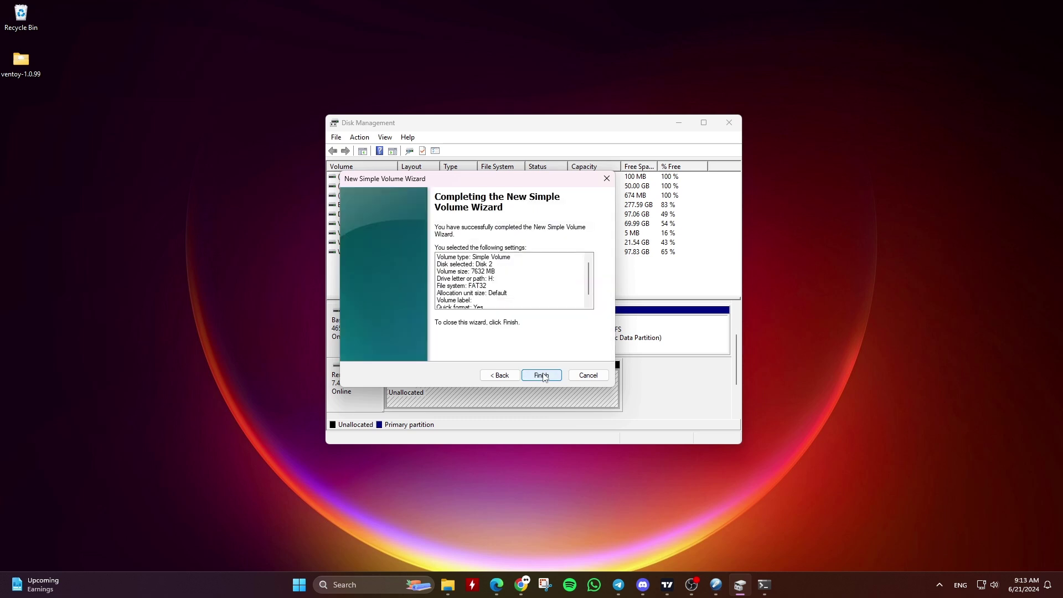
left_click(541, 375)
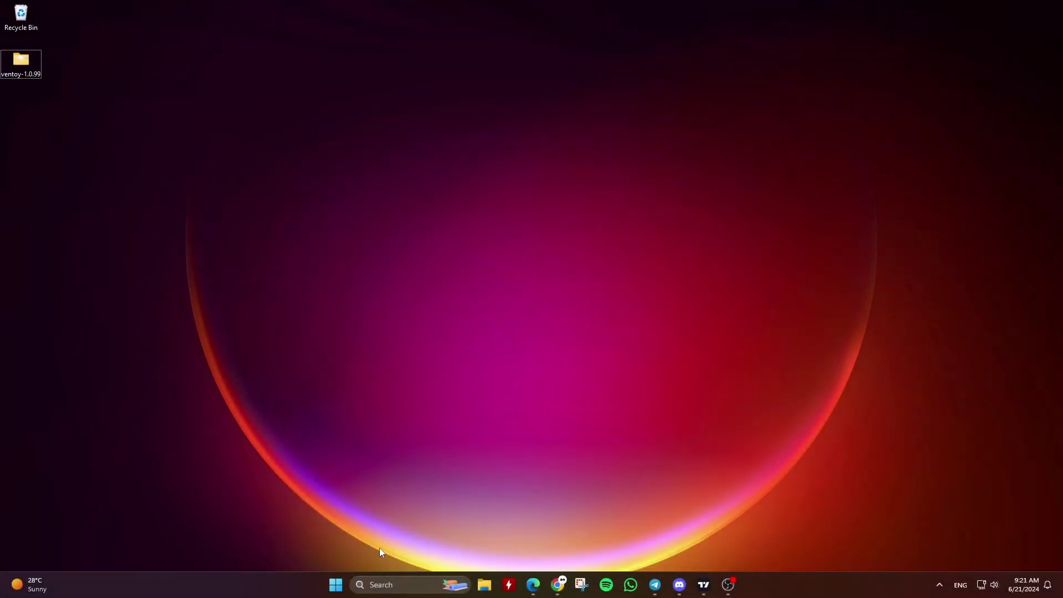
Check the USB drives in File Explorer, then reopen Disk Management
left_click(484, 585)
left_click(403, 286)
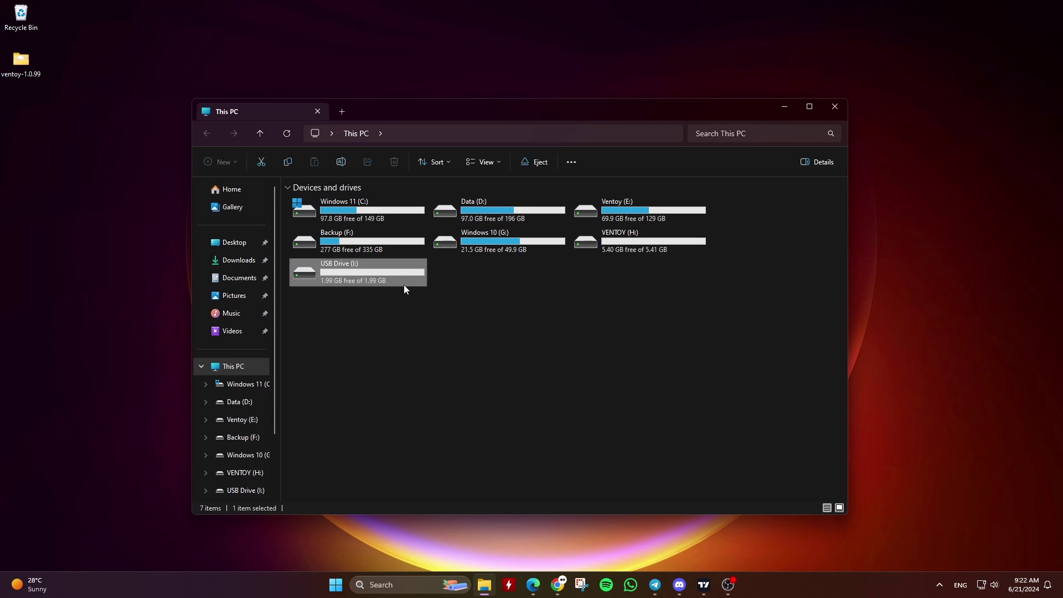
left_click(785, 108)
right_click(336, 584)
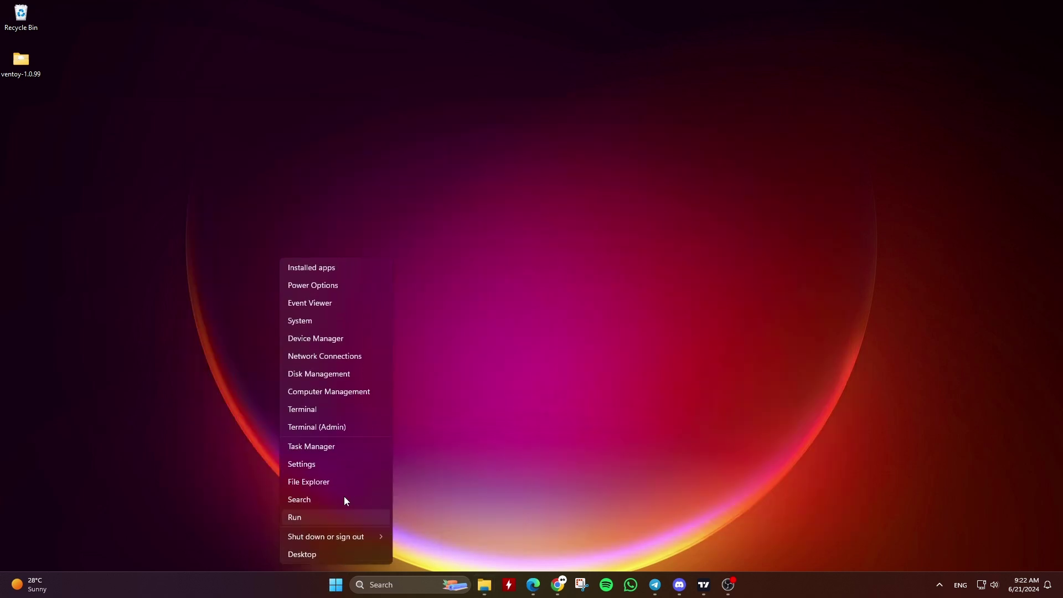
left_click(344, 372)
Scroll to Disk 2, select its VENTOY (H:) partition, then minimize Disk Management
left_click(147, 328)
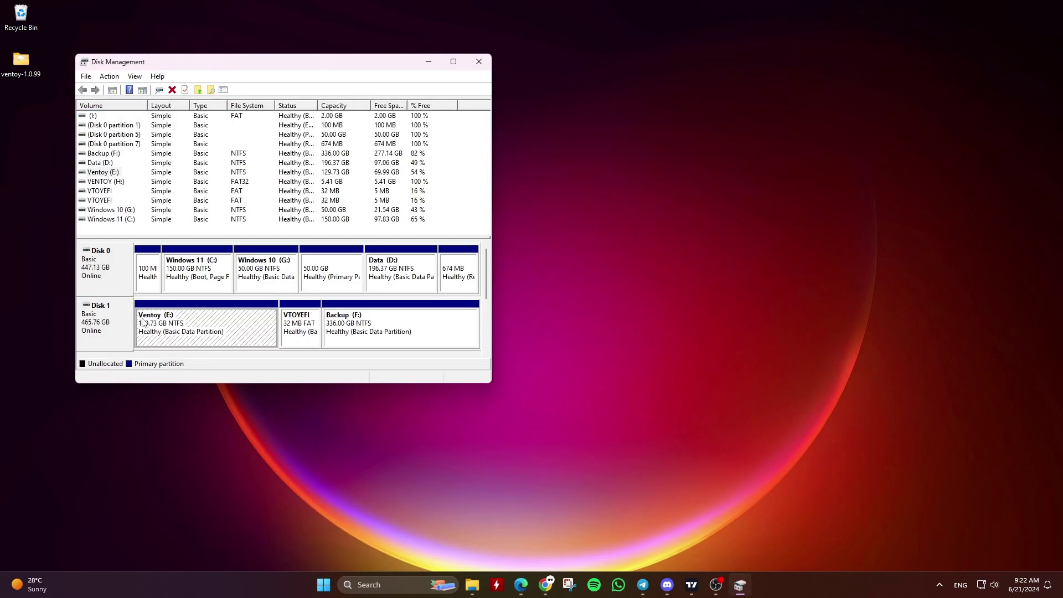
scroll(471, 288, "down", 3)
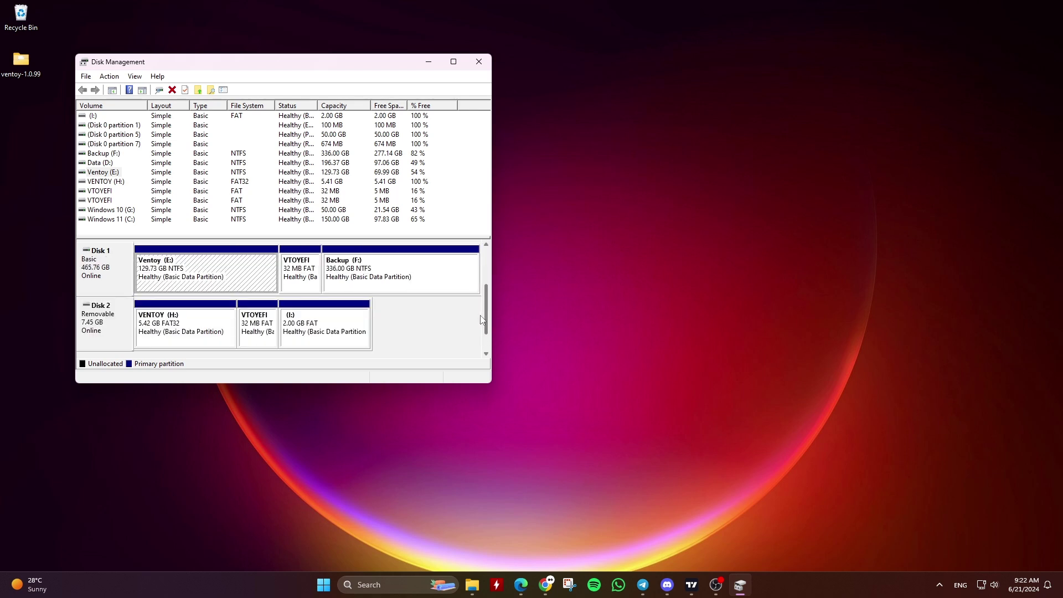
left_click(151, 277)
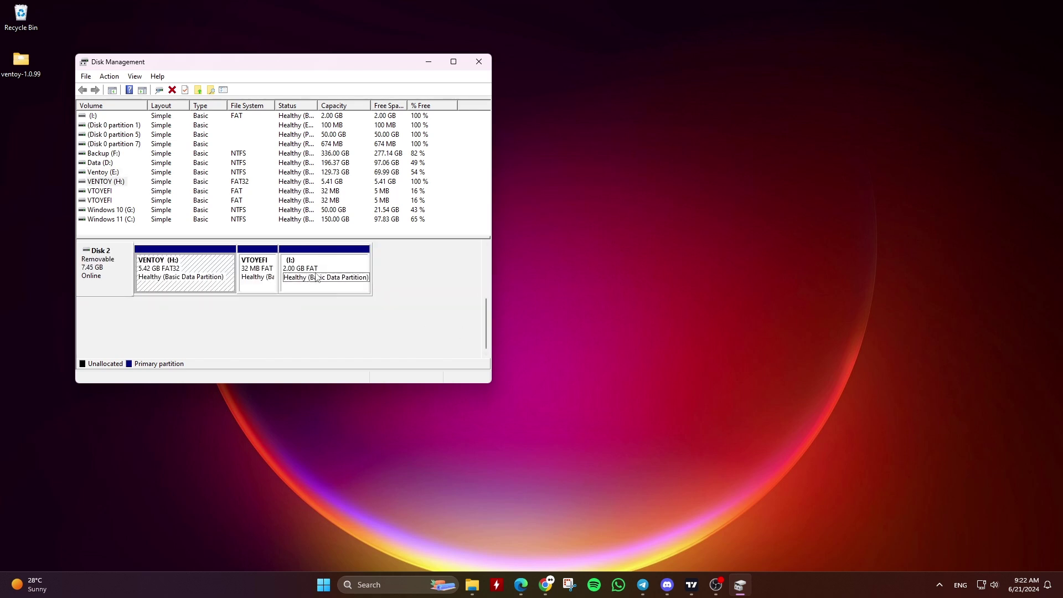
left_click(426, 63)
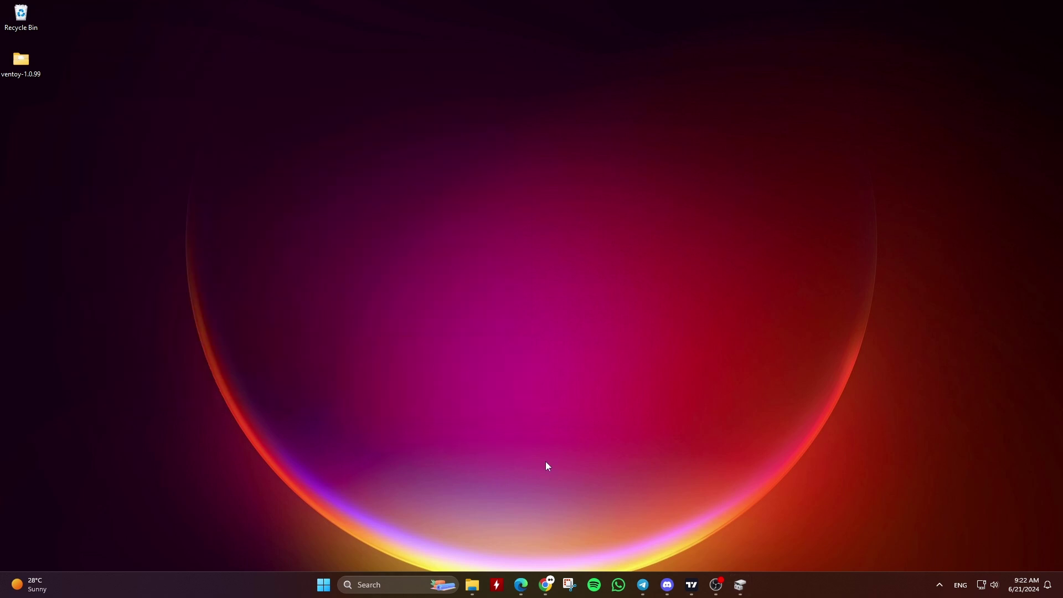
Start DiskPart in an administrator Terminal
right_click(325, 584)
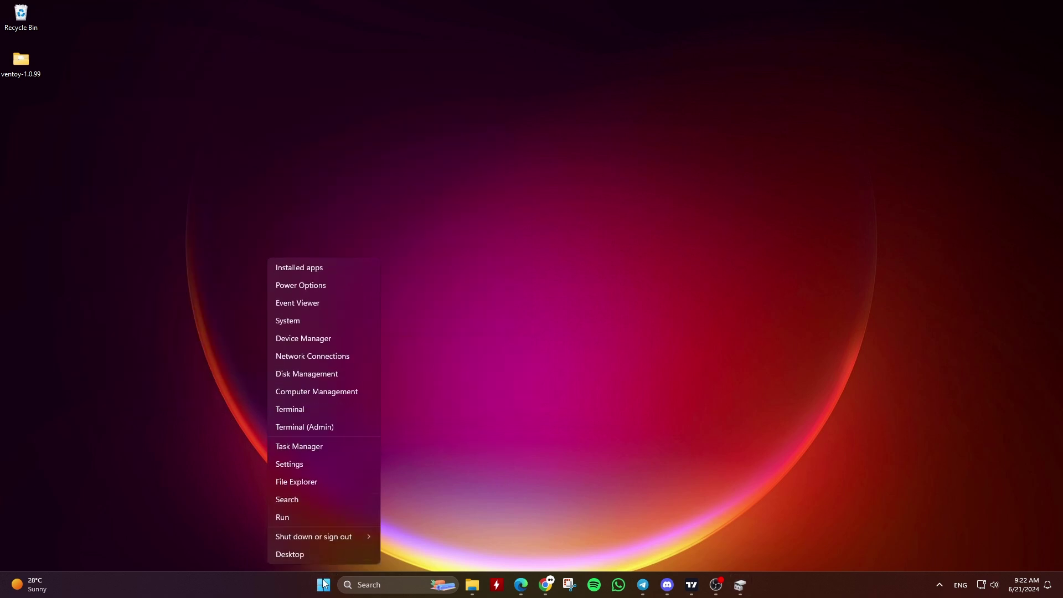
left_click(321, 427)
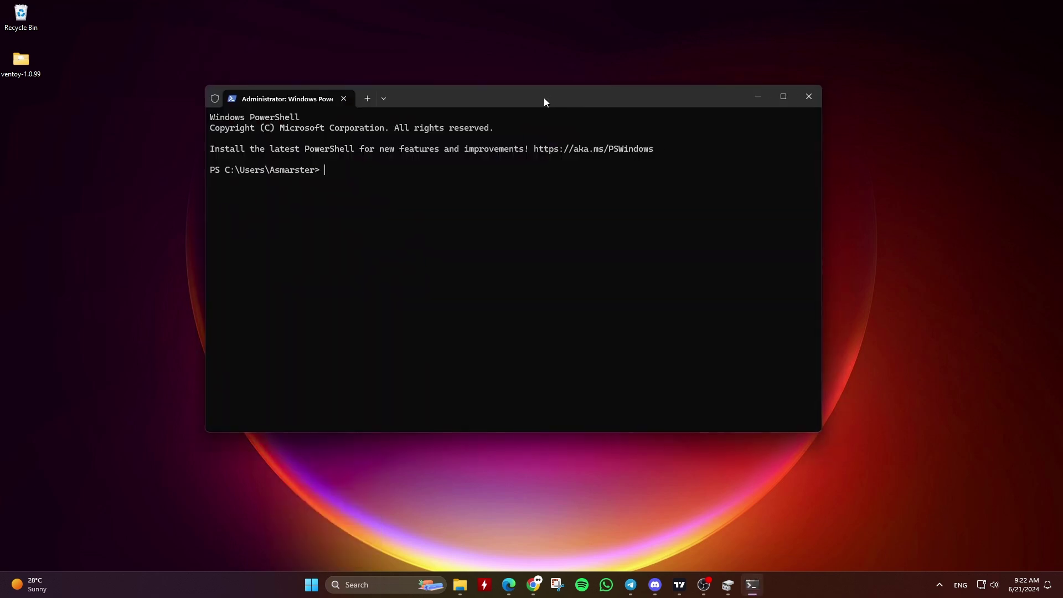
type("diskpart")
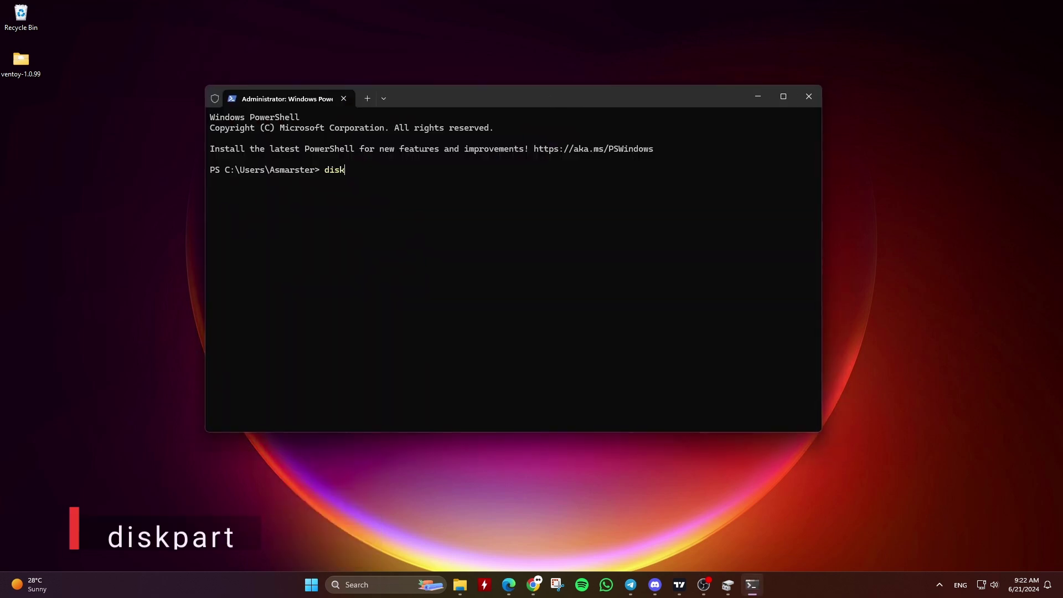
key("Return")
List disks, select Disk 2 (7633 MB) and list its three partitions
type("list disk")
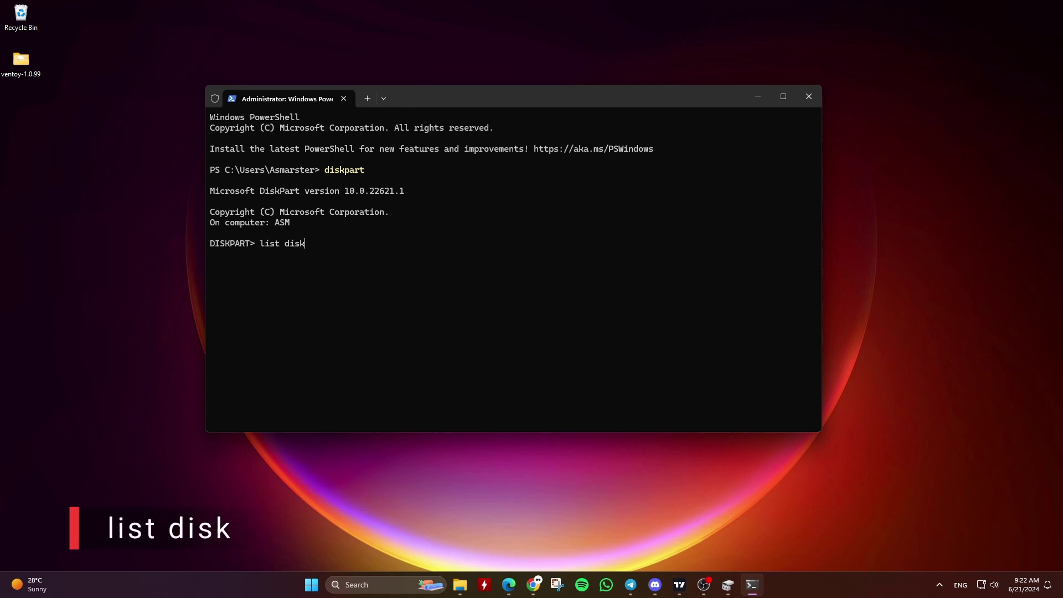
key("Return")
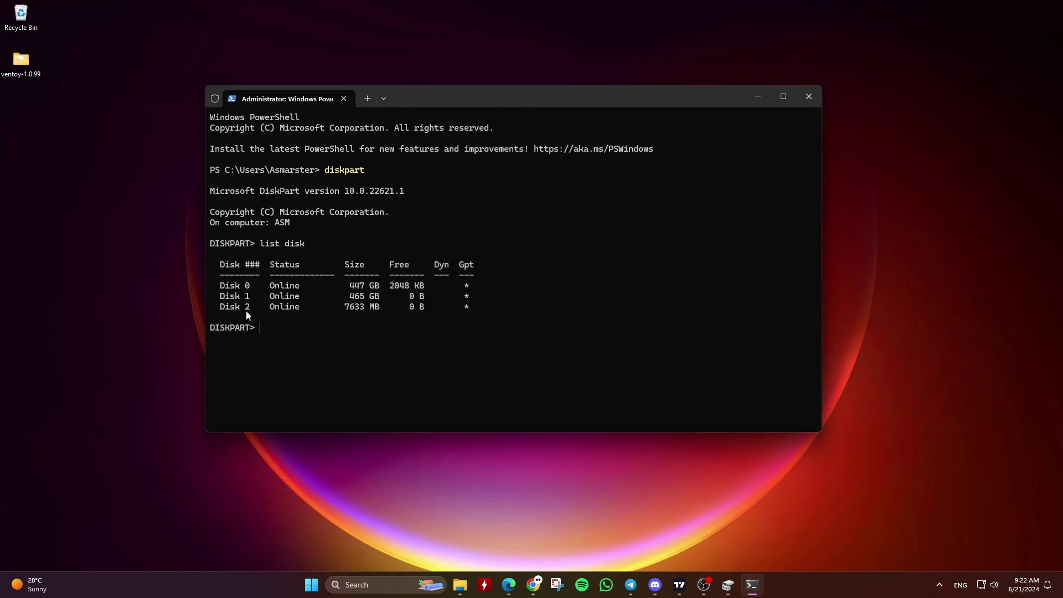
type("sel disk 2")
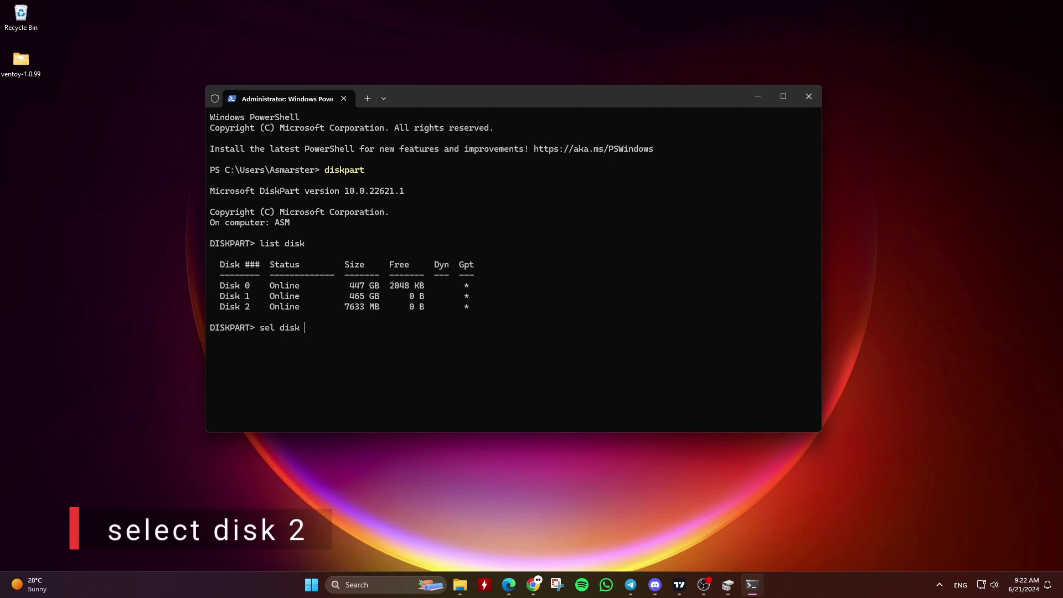
key("Return")
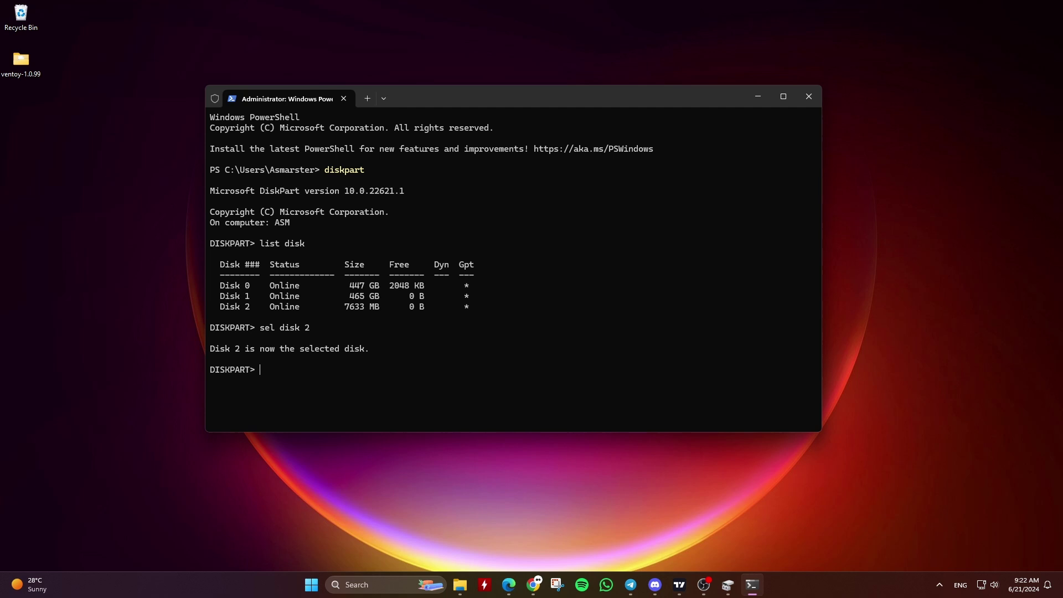
type("list part")
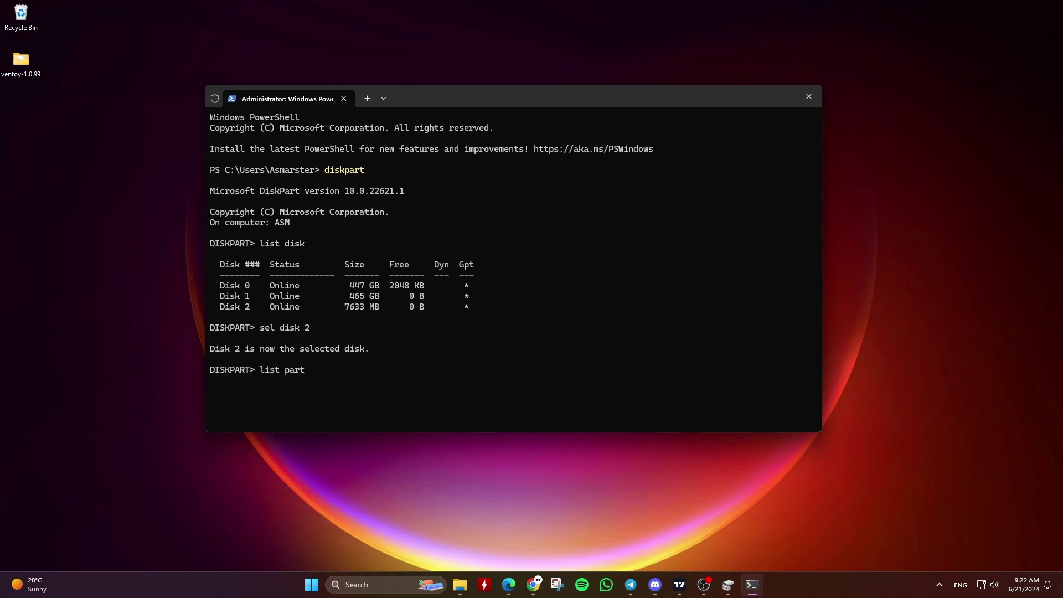
key("Return")
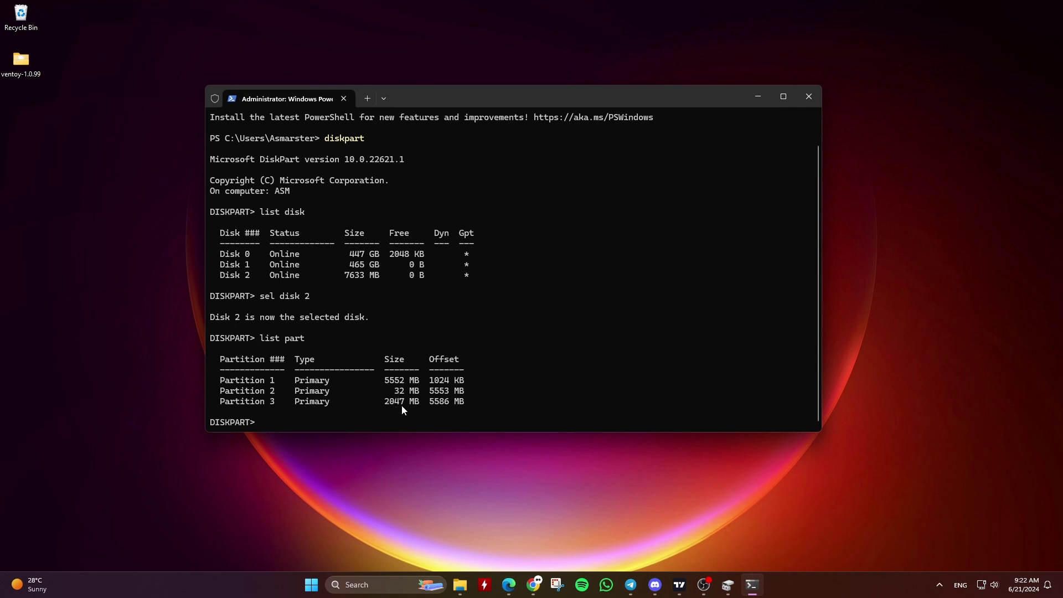
Select and delete partition 1 on Disk 2
type("sel")
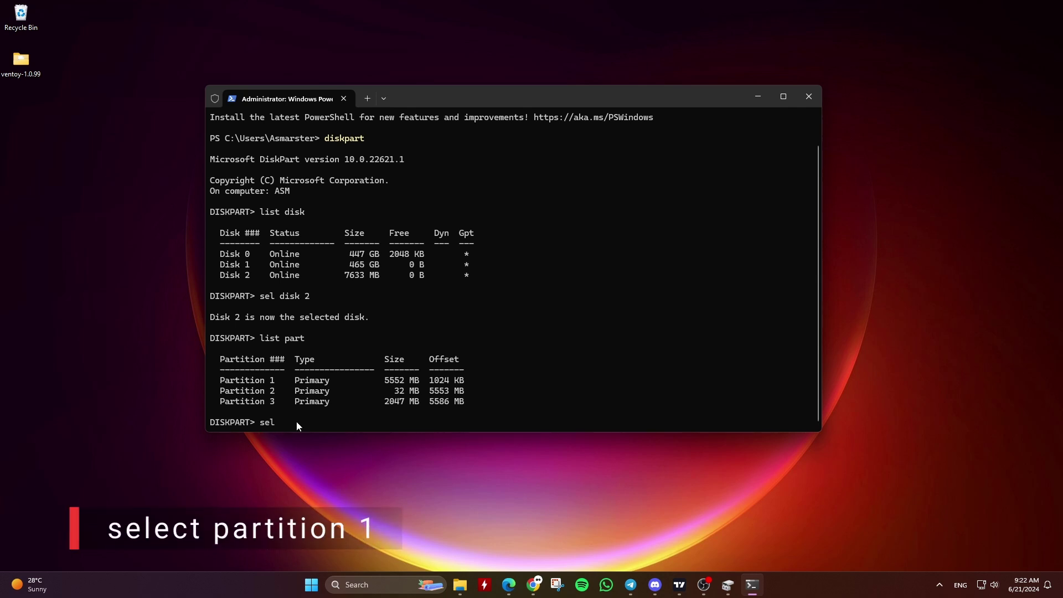
type(" part")
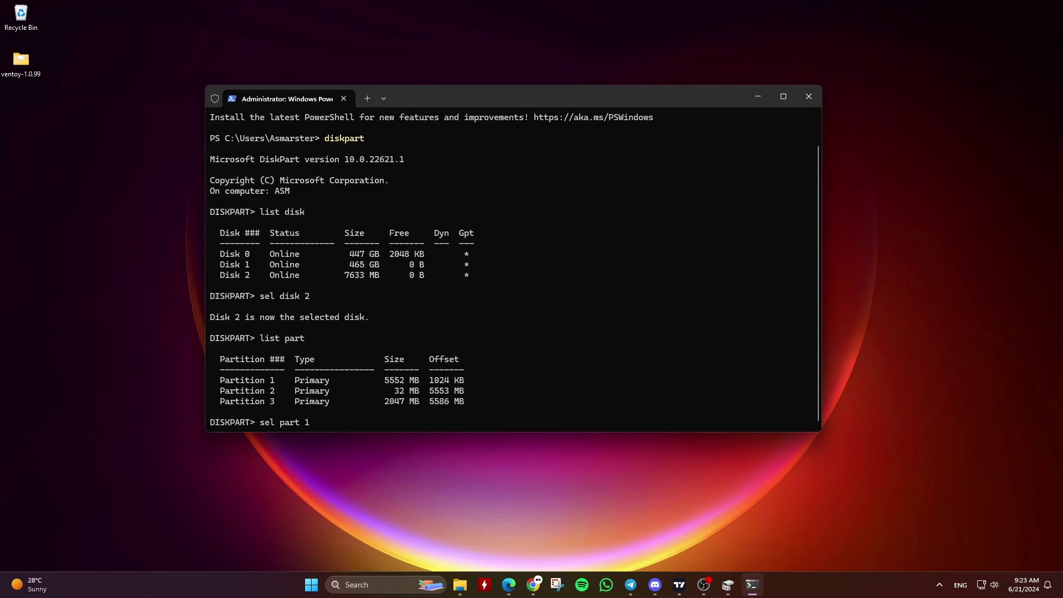
type(" 1")
key("Return")
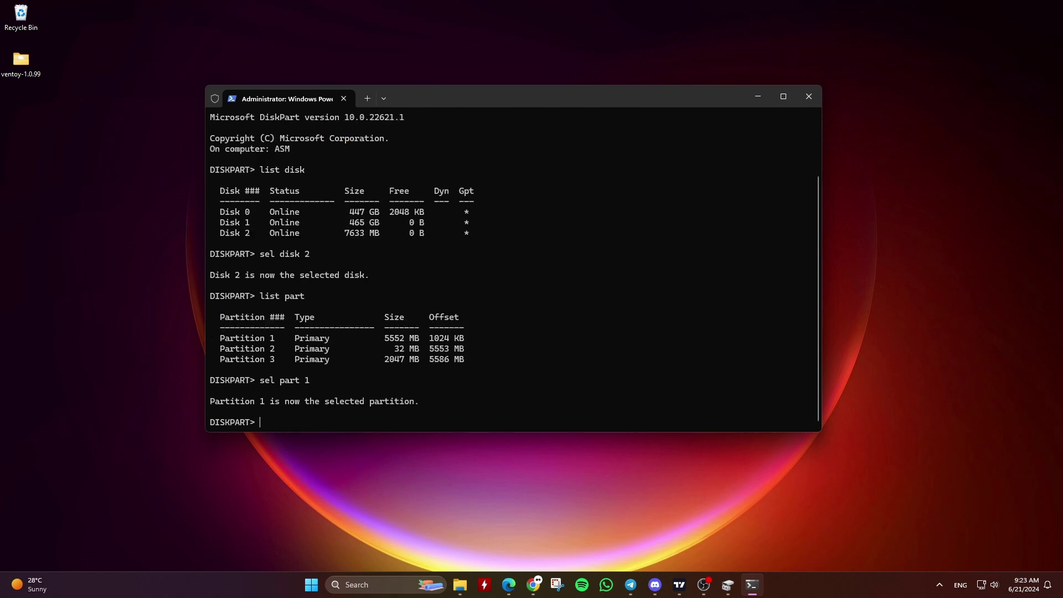
type("delete p")
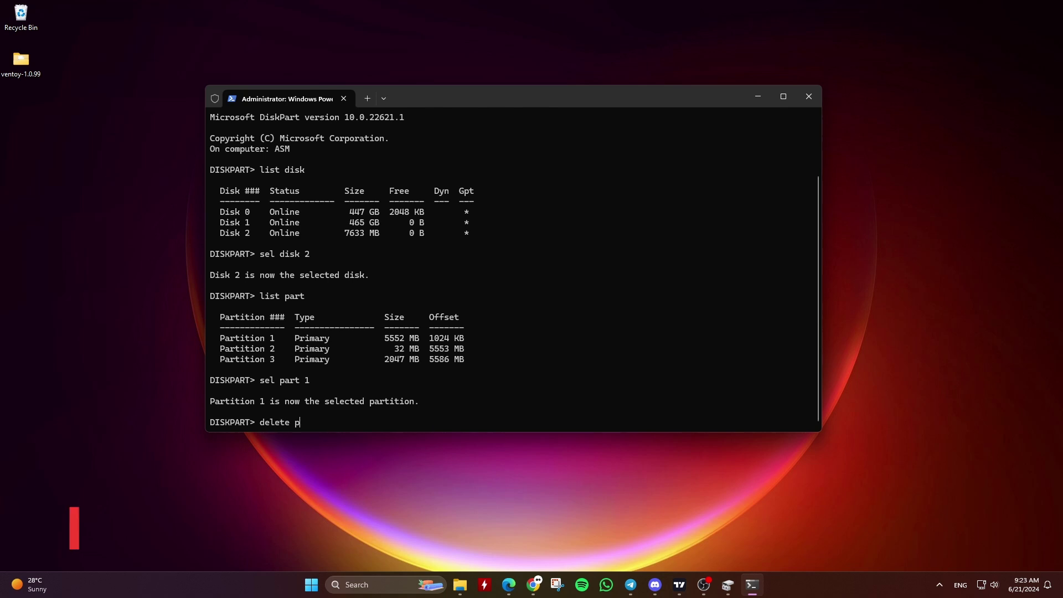
type("art")
key("Return")
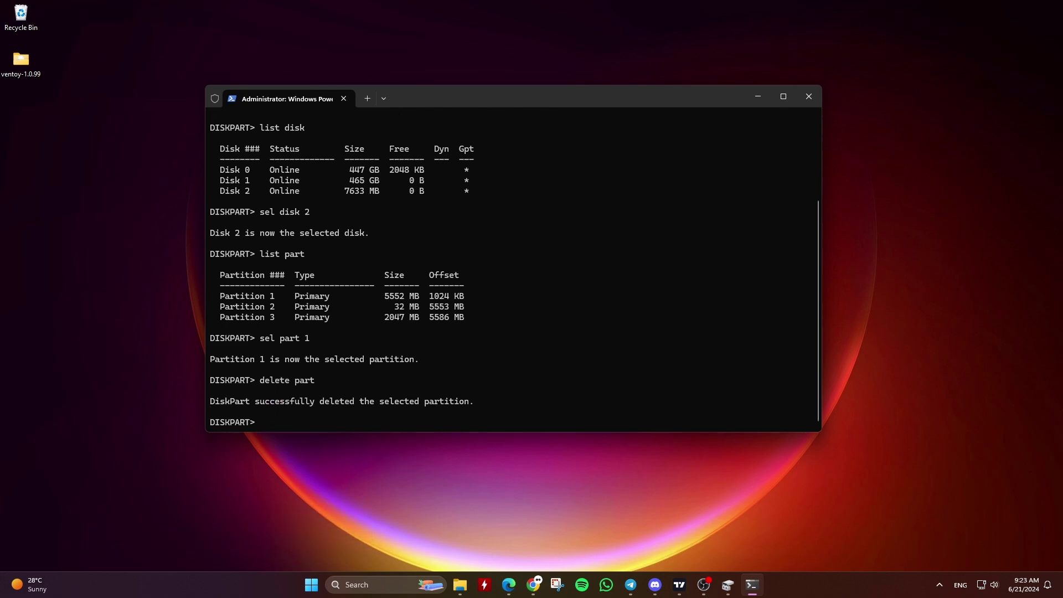
Select partition 2 and force-delete it with 'del part override' after the protection error
type("sel ")
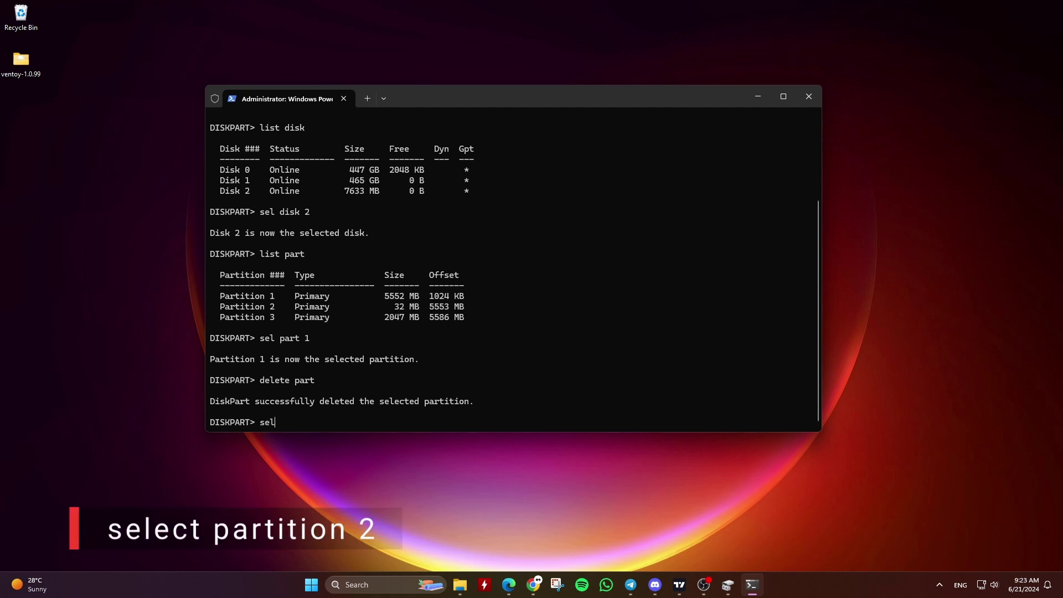
type("part")
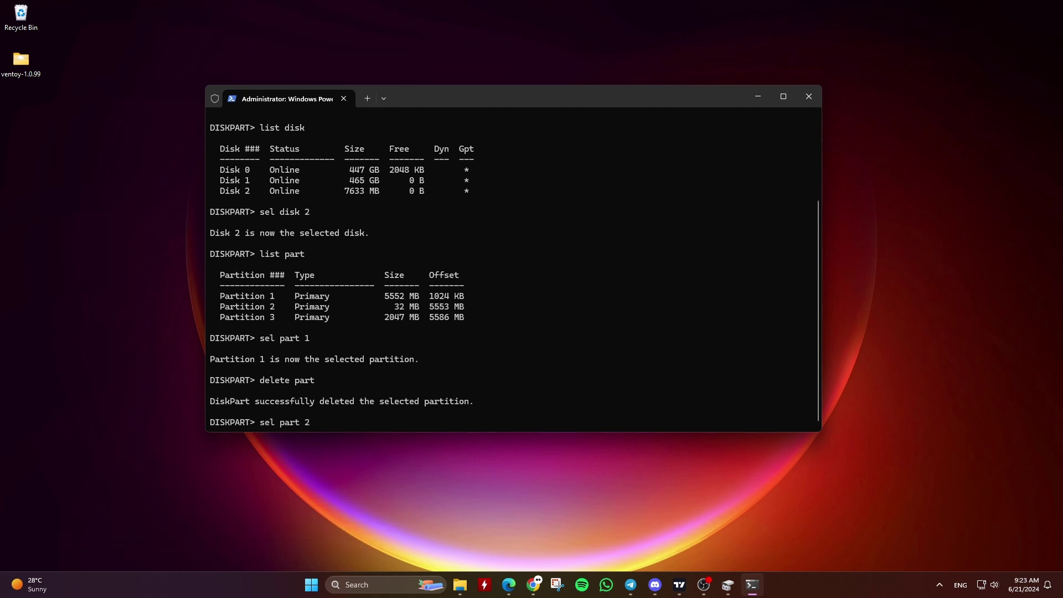
type(" 2")
key("Return")
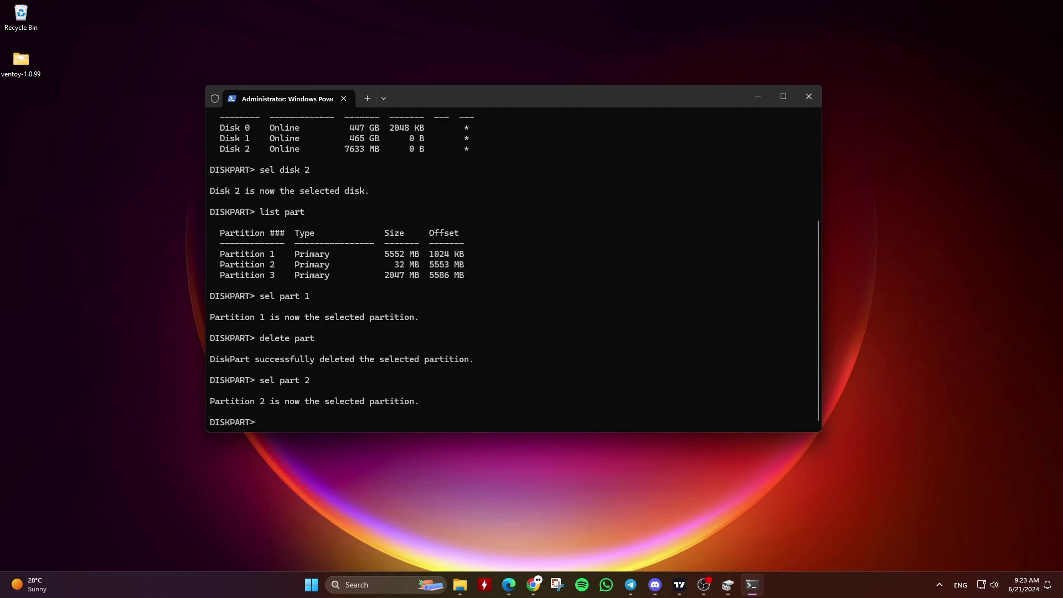
type("del part")
key("Return")
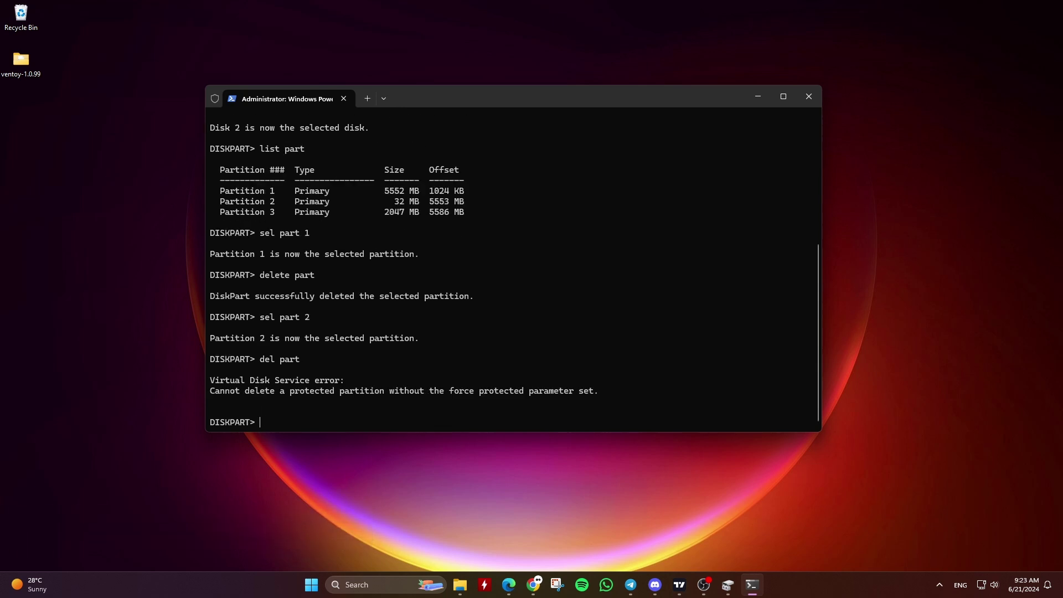
type("del part override")
key("Return")
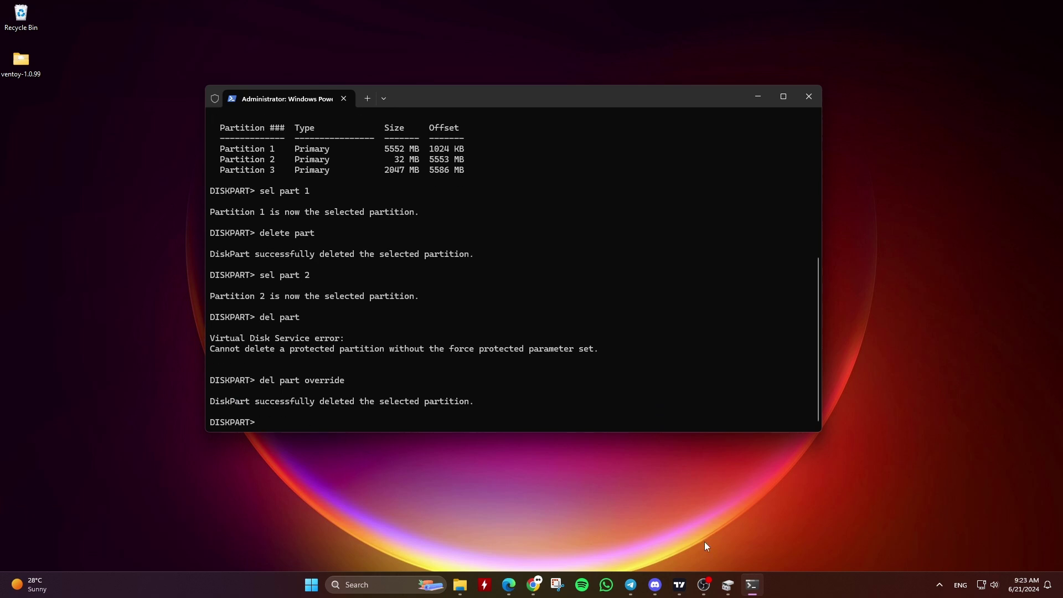
Restore Disk Management, select Disk 2's 5.46 GB unallocated space and check drives in This PC
left_click(752, 585)
left_click(728, 584)
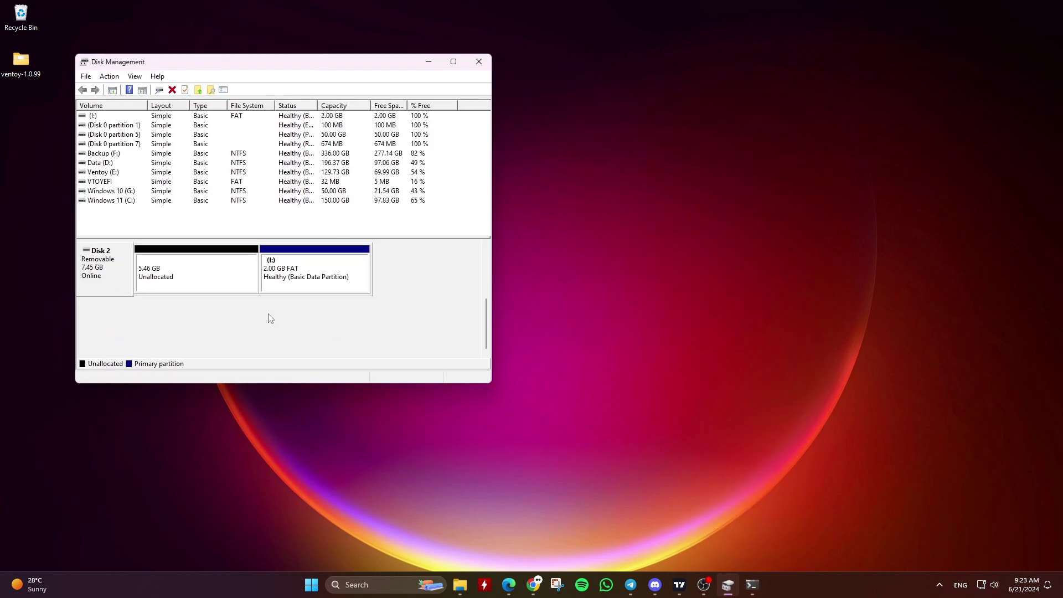
left_click(224, 282)
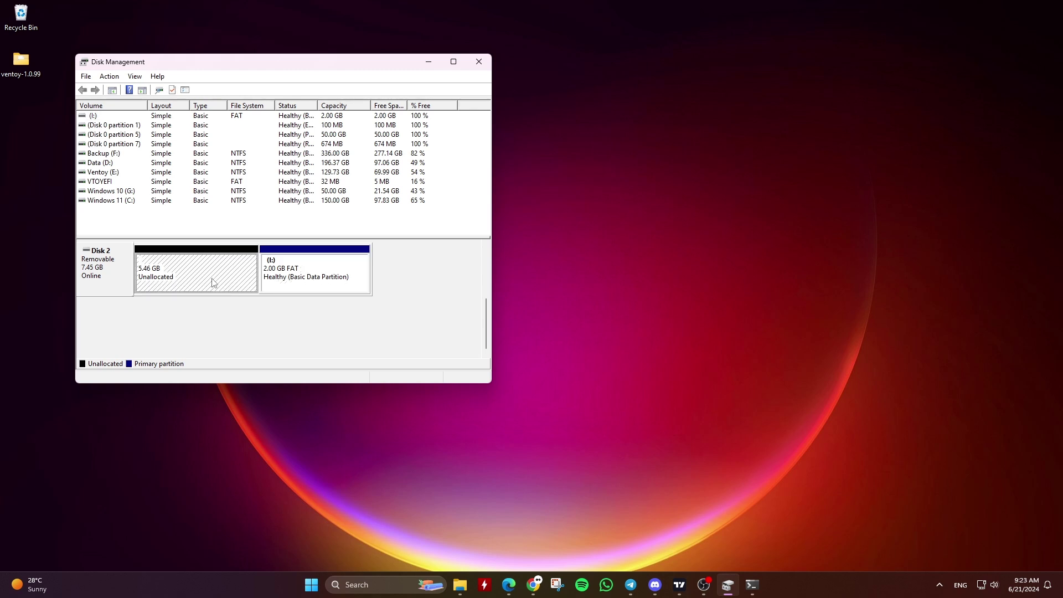
left_click(460, 585)
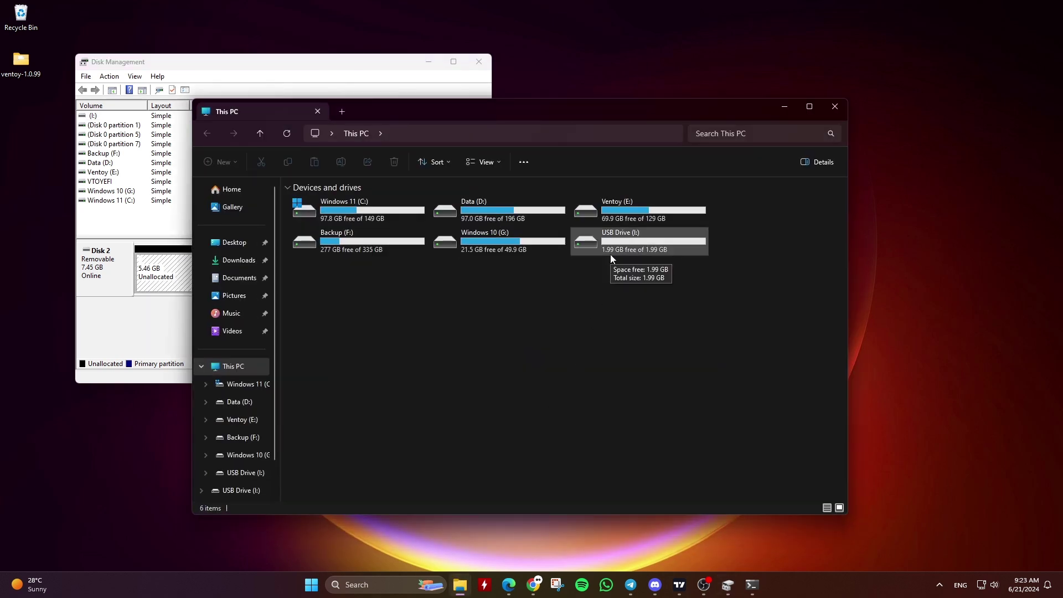
left_click(783, 106)
Create a full-size unlabelled simple volume H: on the unallocated space and dismiss AutoPlay
right_click(211, 276)
left_click(263, 282)
left_click(292, 314)
left_click(291, 314)
left_click(291, 314)
left_click_drag(245, 249, 123, 249)
key("BackSpace")
left_click(287, 314)
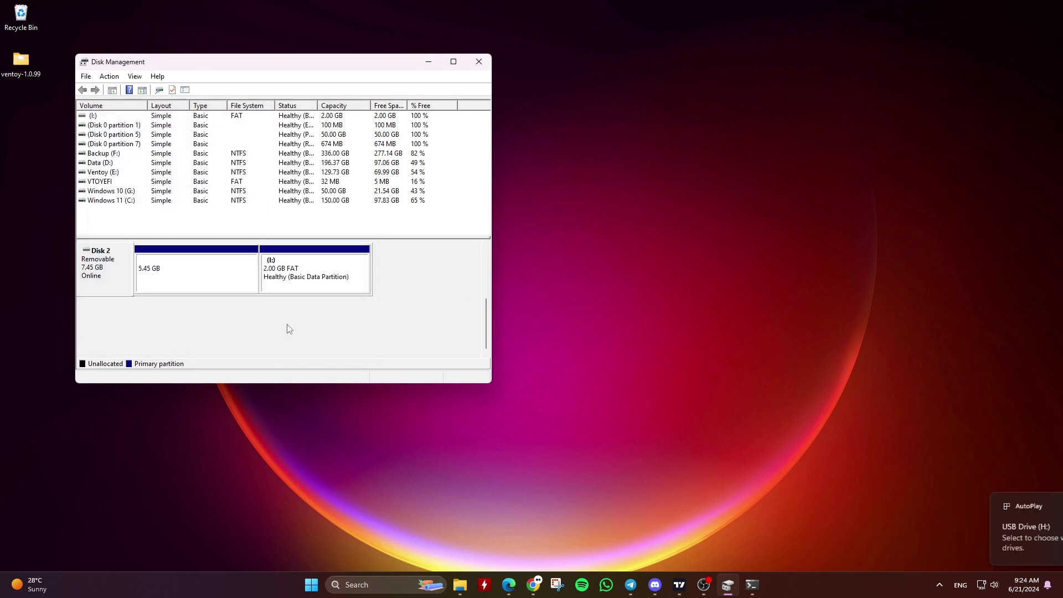
left_click(1039, 507)
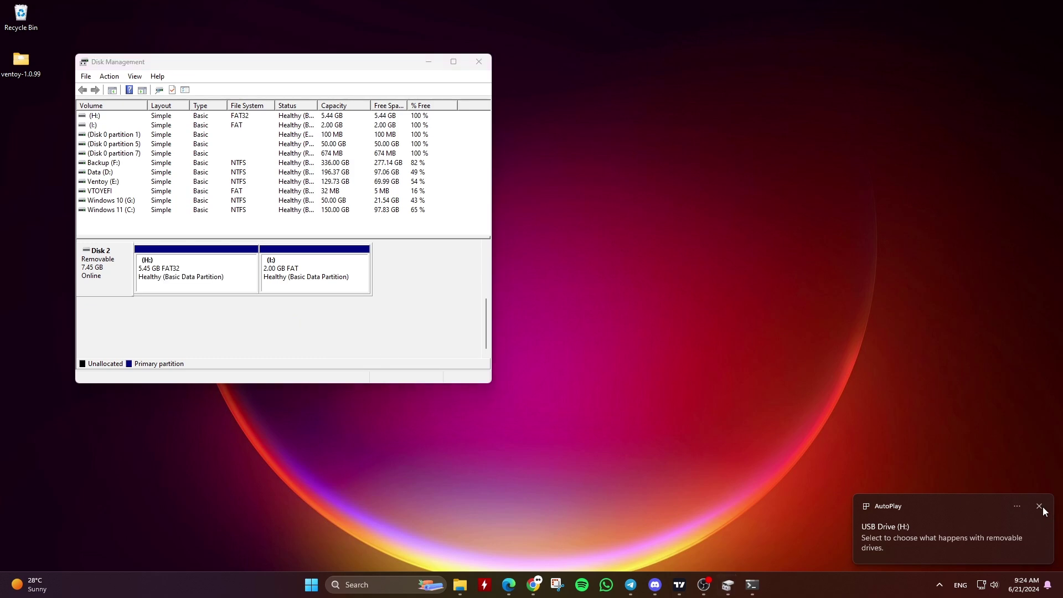